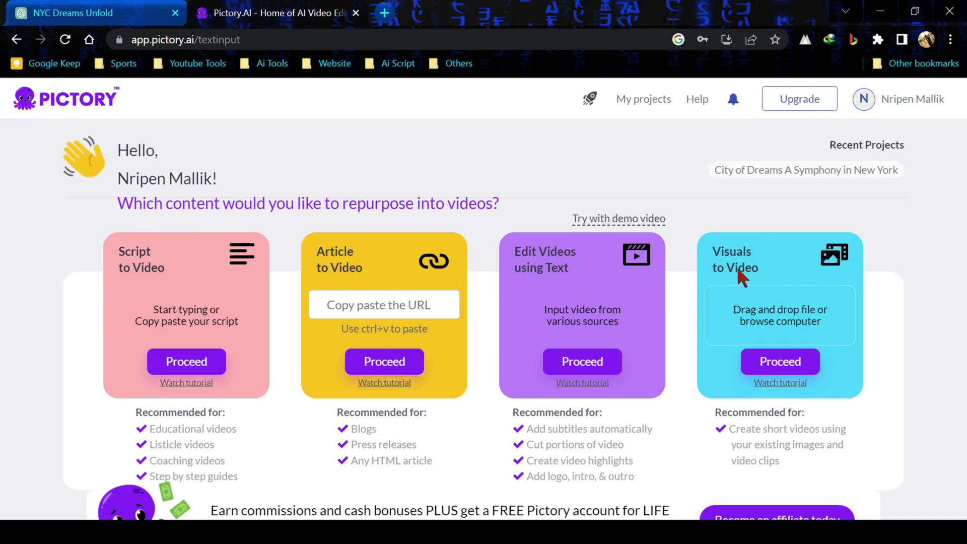
Start a new Script to Video project and open its empty script editor.
scroll(705, 355, down, 1)
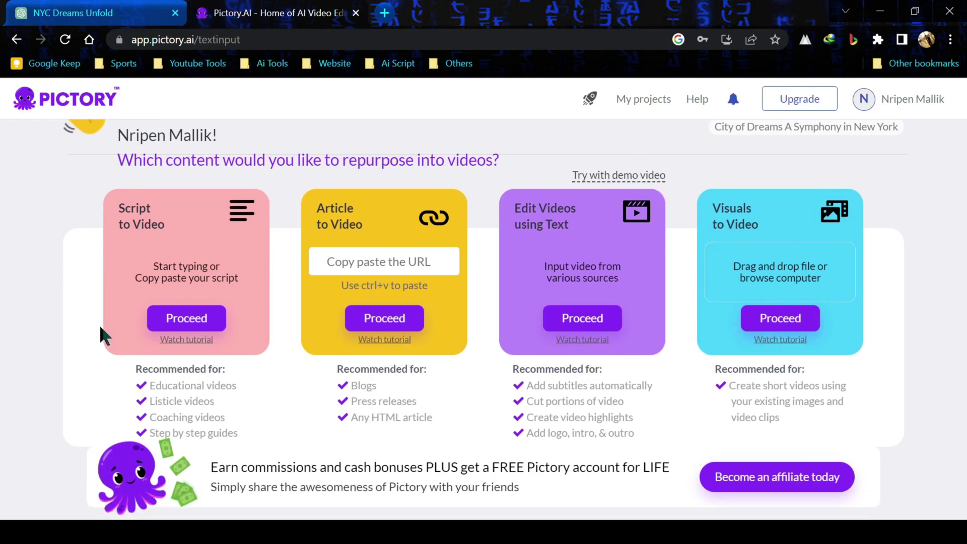
click(187, 322)
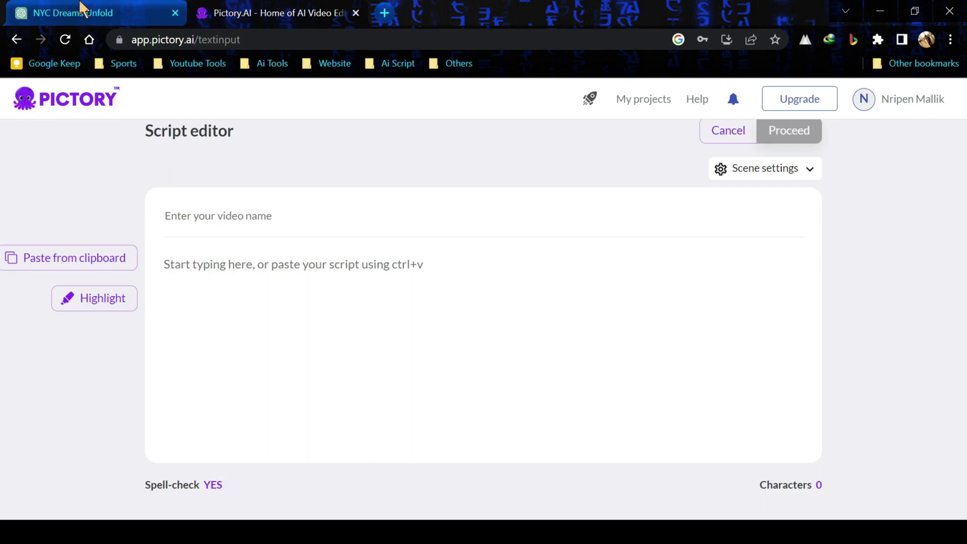
Have ChatGPT write a 200-word New York City story and paste it into Pictory's script.
click(121, 8)
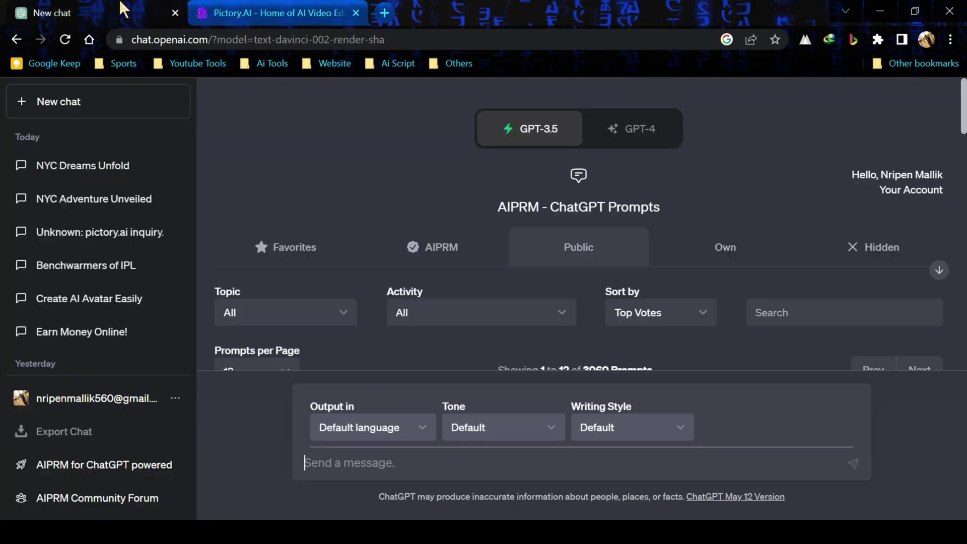
scroll(512, 307, down, 5)
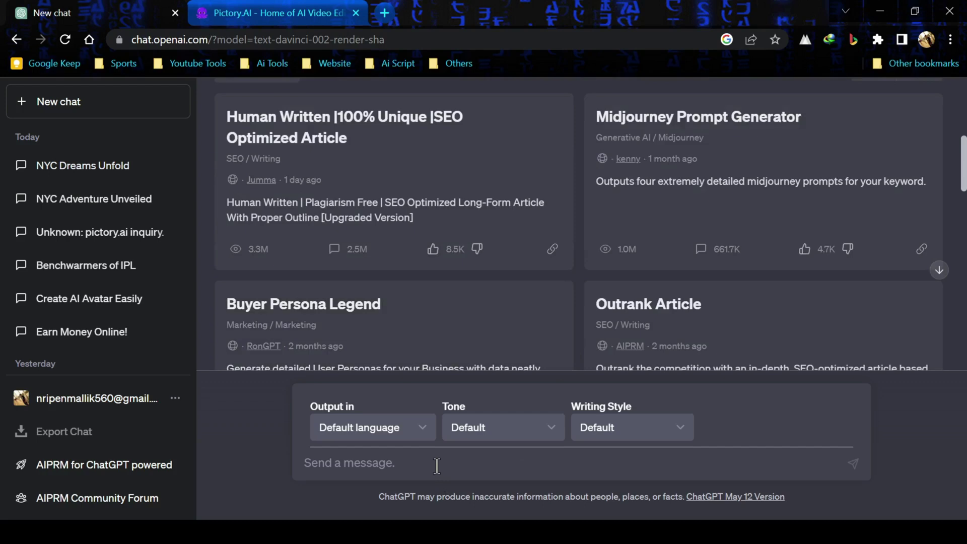
text(Write a short story about New York city in 200 words.)
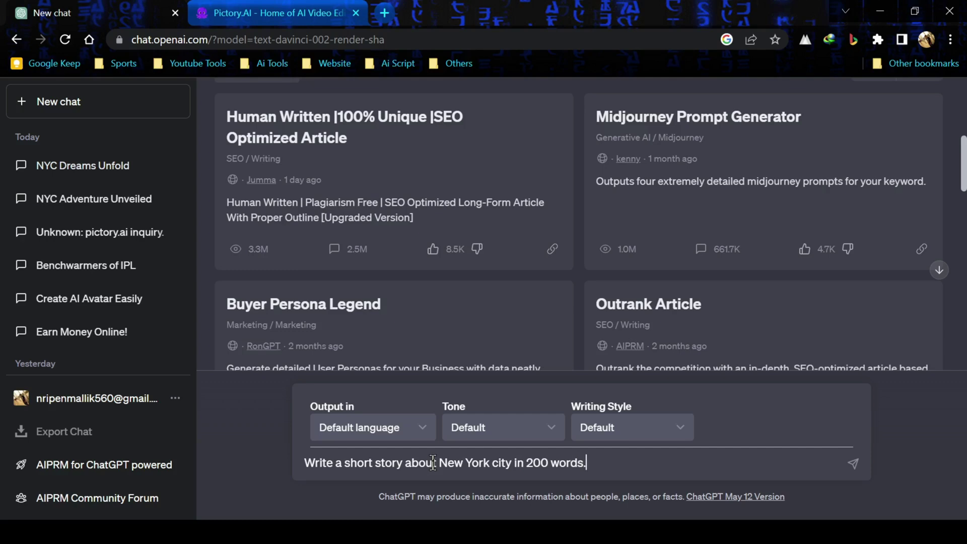
key(Return)
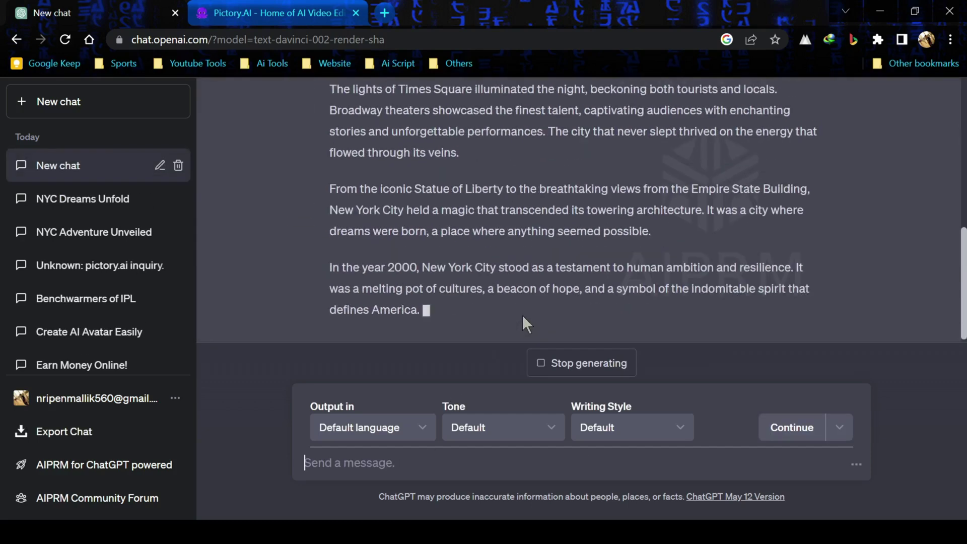
scroll(739, 200, up, 8)
click(242, 14)
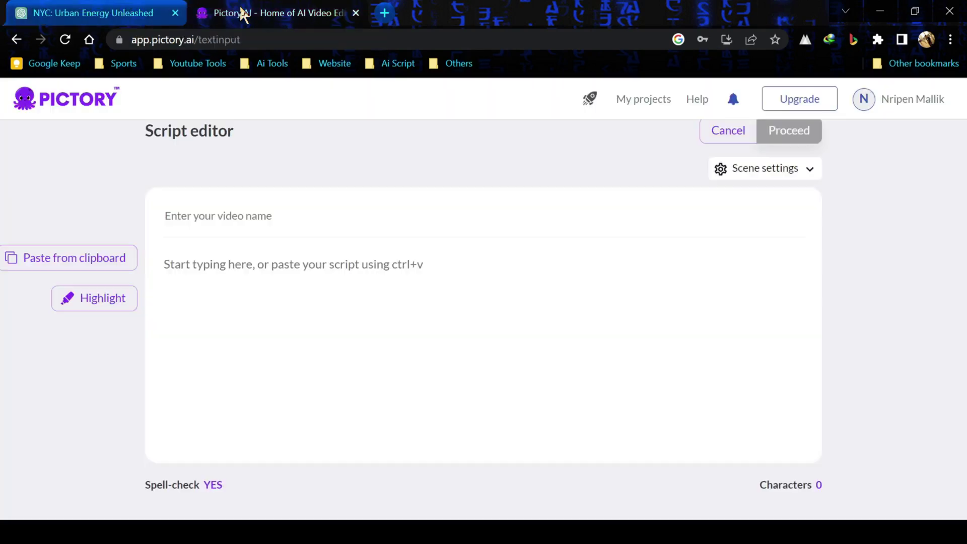
click(309, 267)
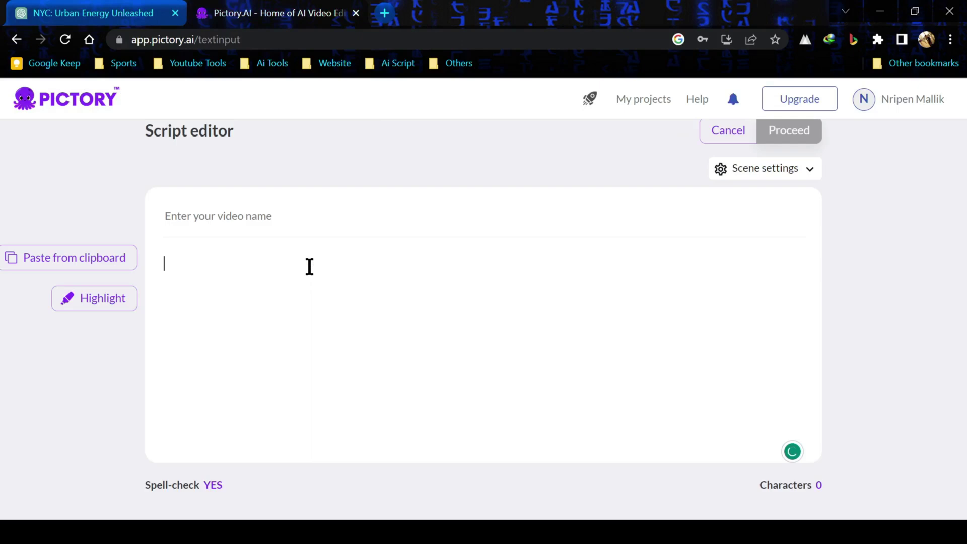
key(ctrl+v)
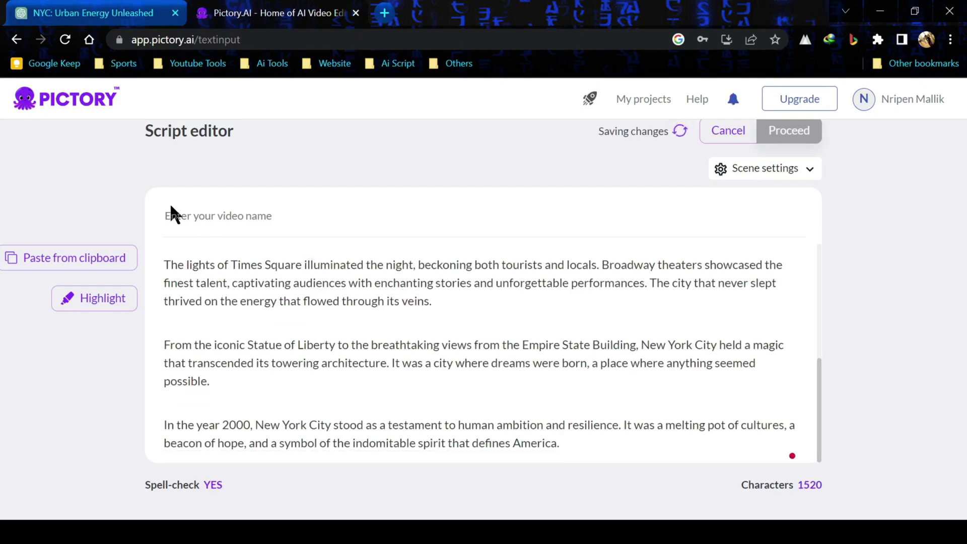
Ask ChatGPT to suggest a title for the story.
click(85, 11)
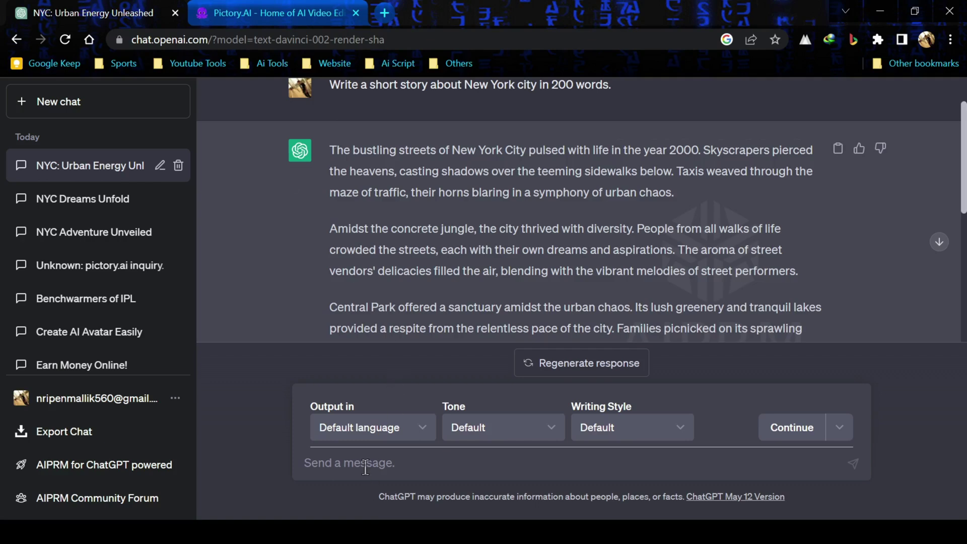
text(Suggest a title for this story.)
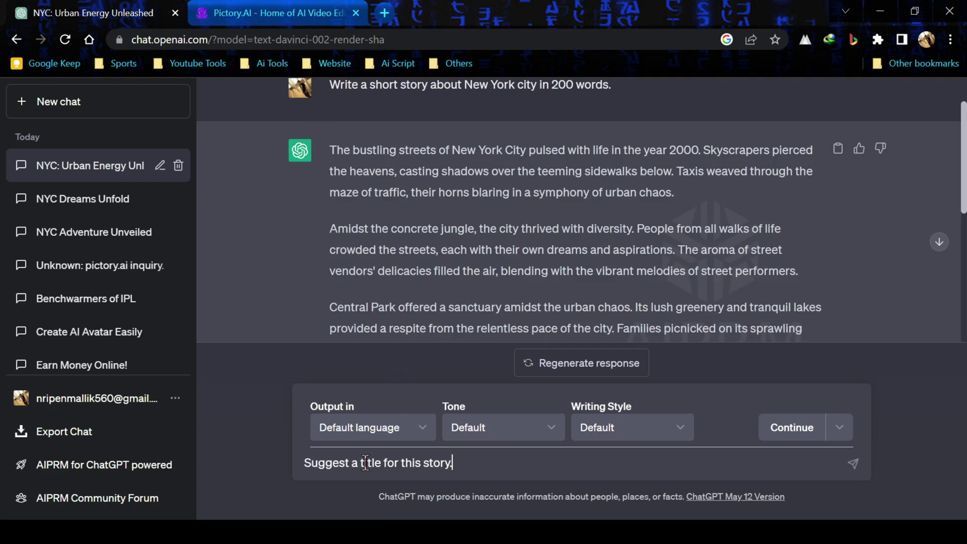
key(Return)
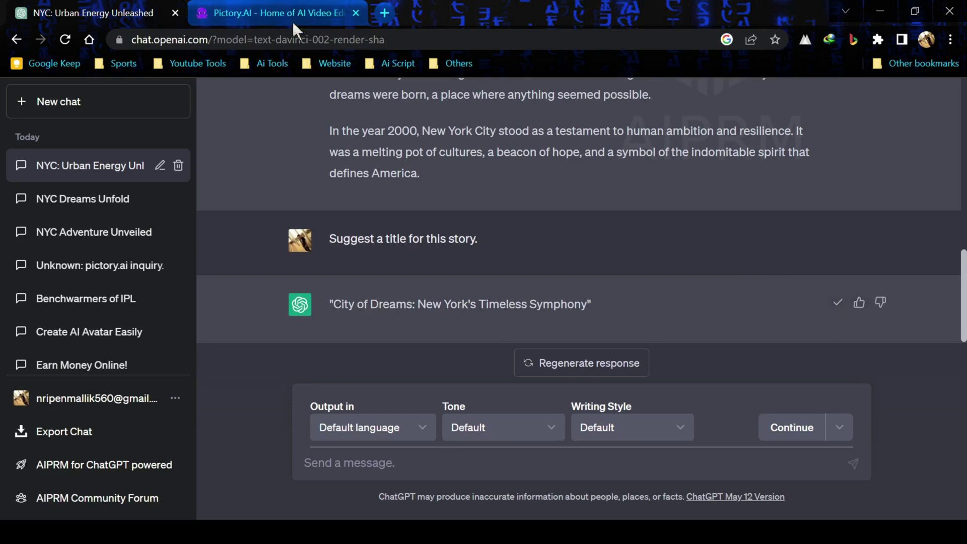
Name the video 'City of Dreams: New York's Timeless Symphony' and proceed to templates.
click(330, 20)
click(306, 220)
text("City of Dreams: New York's Timeless Symphony")
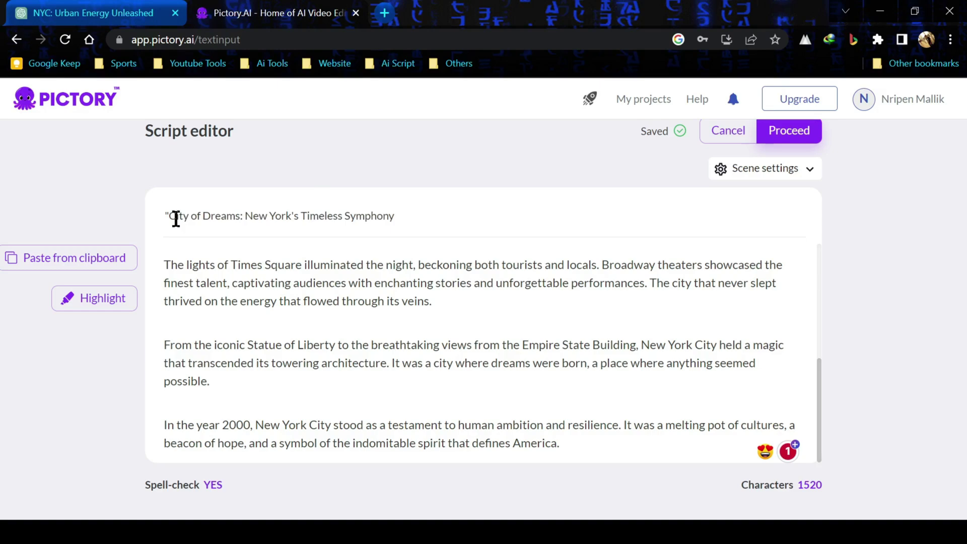
key(Return)
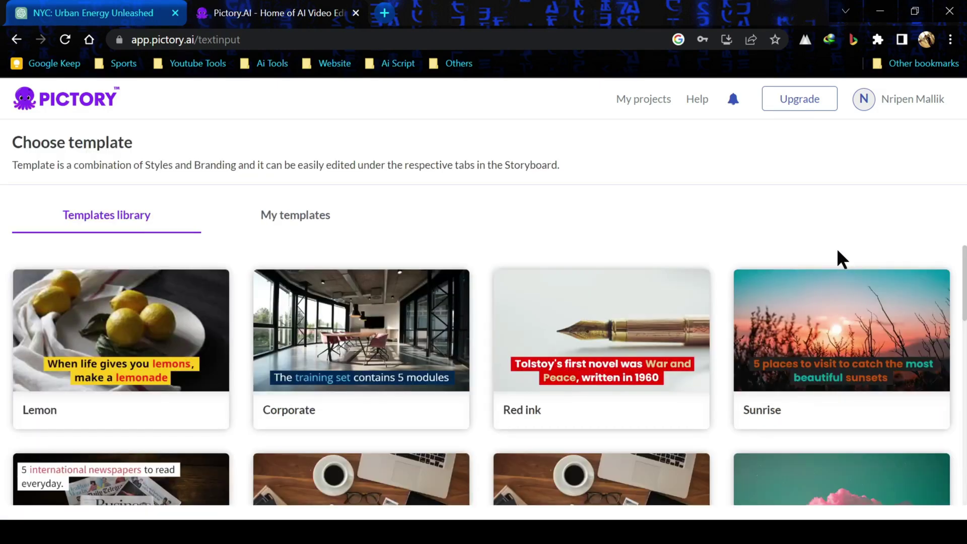
Choose the Dove template from the Templates library.
scroll(450, 258, down, 20)
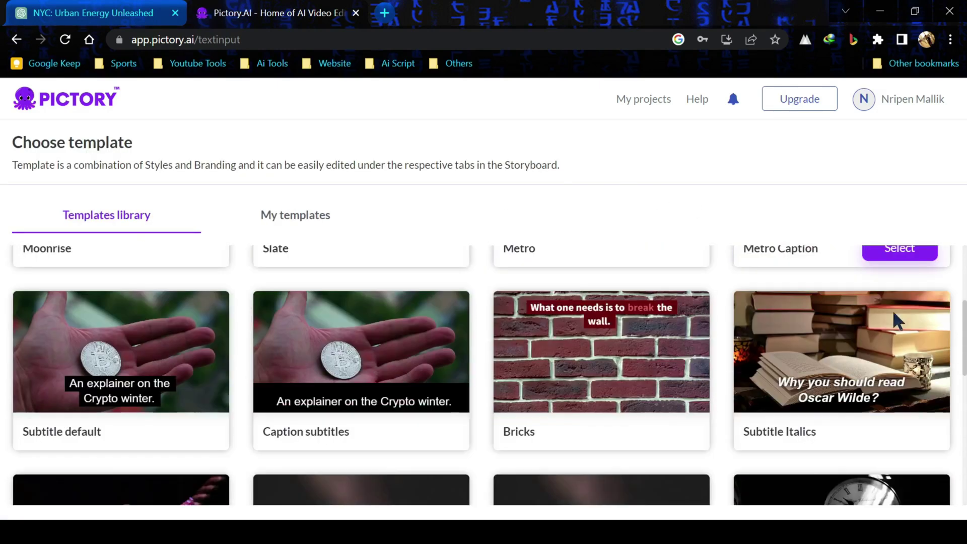
scroll(336, 346, down, 2)
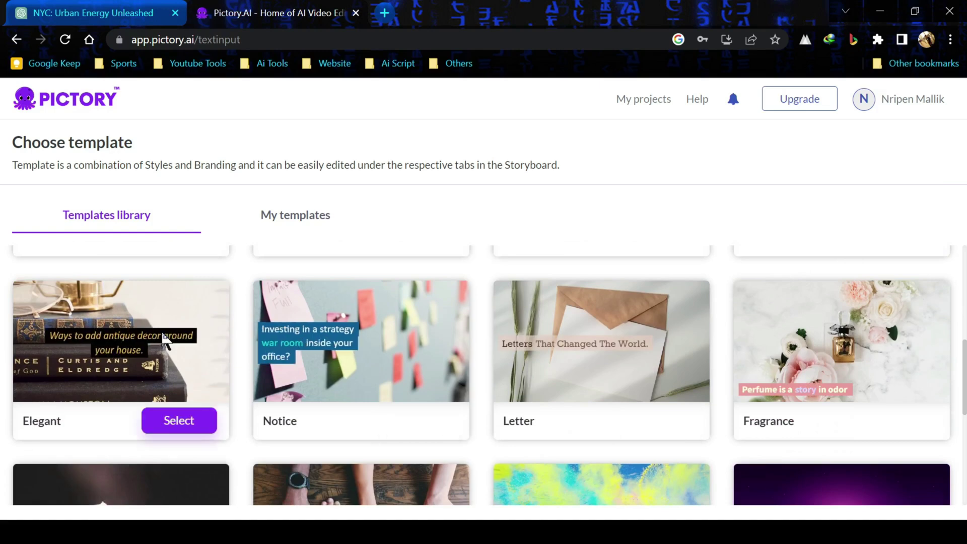
scroll(473, 345, up, 5)
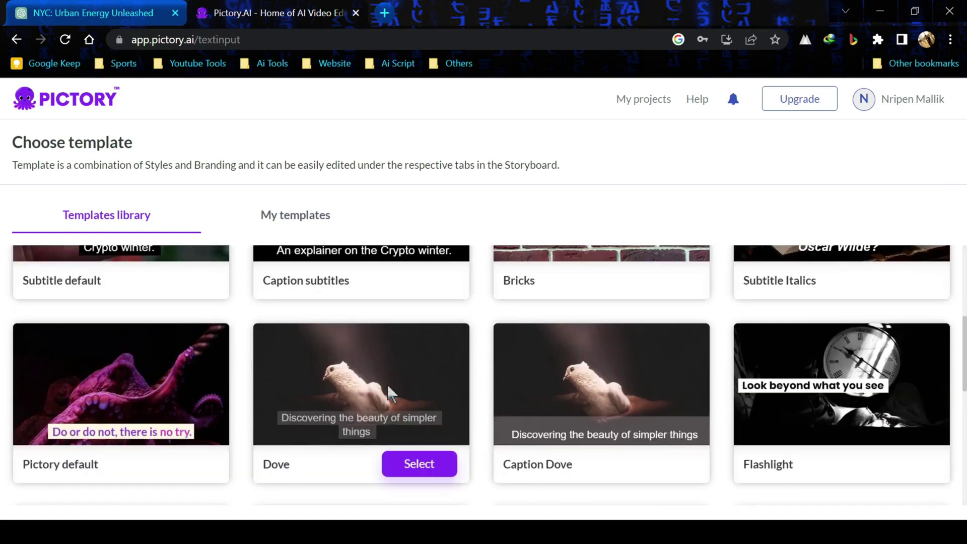
click(426, 469)
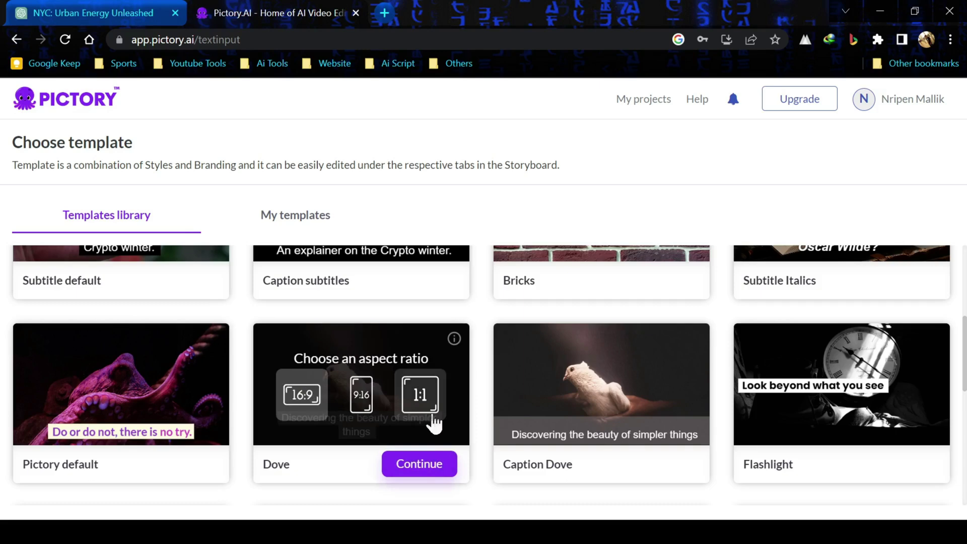
Confirm the aspect ratio to generate the scene storyboard.
click(423, 474)
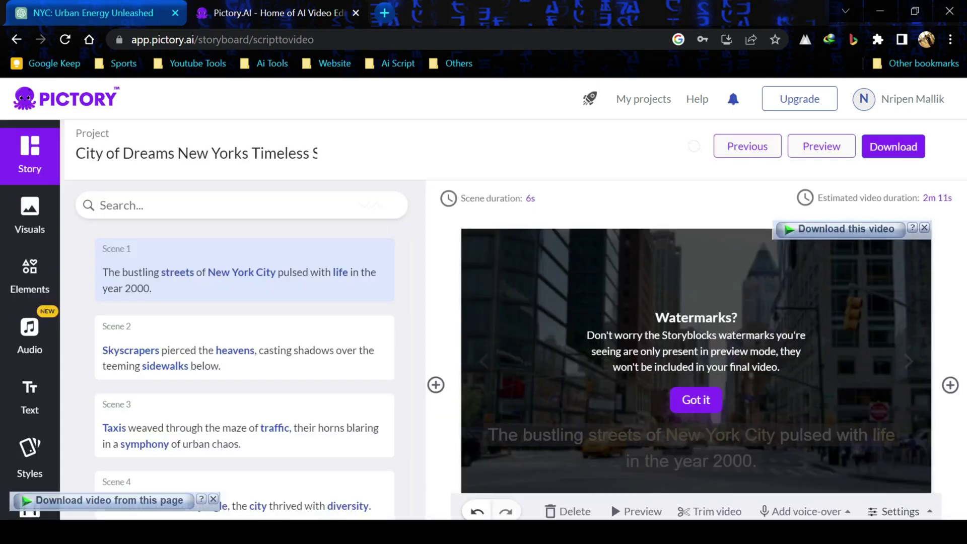
Dismiss the watermarks notice and preview Scene 2's skyscraper clip.
click(700, 401)
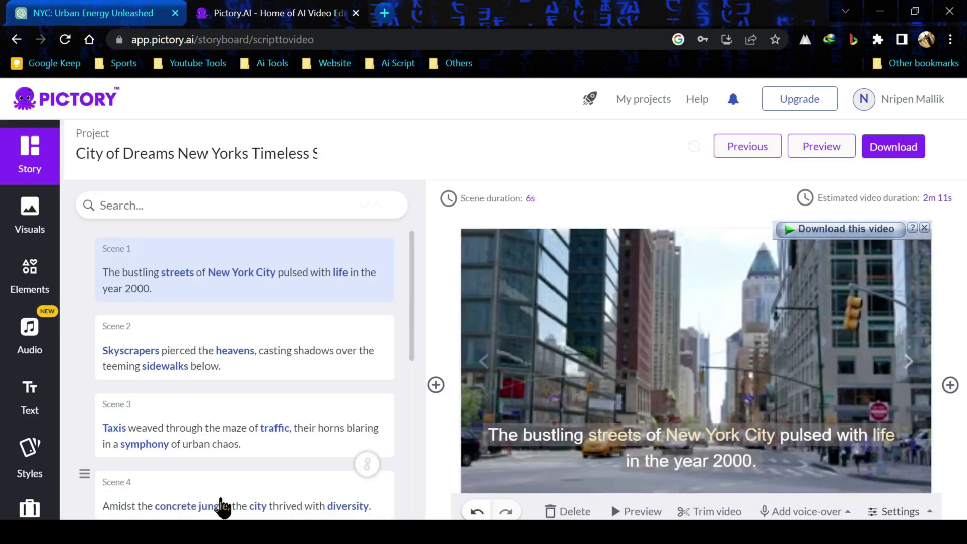
scroll(255, 302, down, 6)
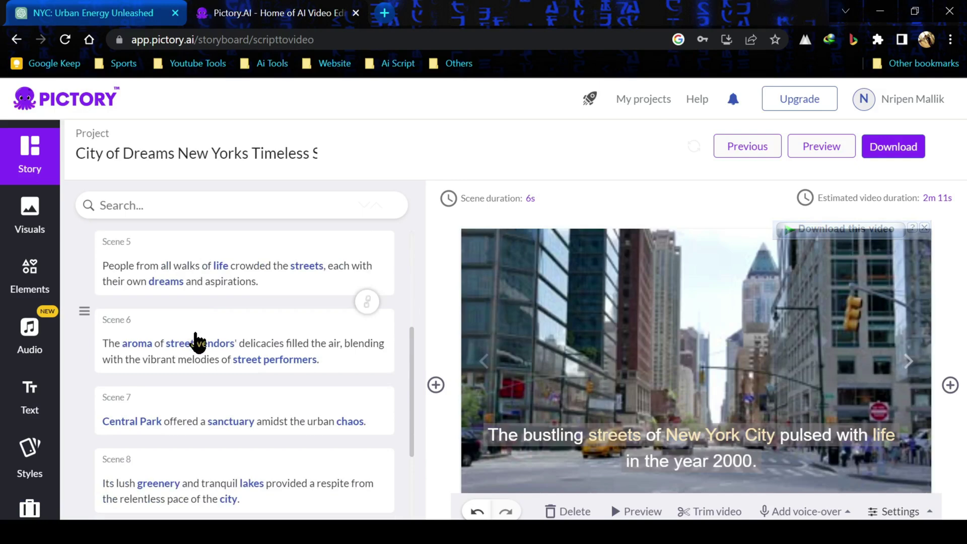
scroll(353, 438, down, 4)
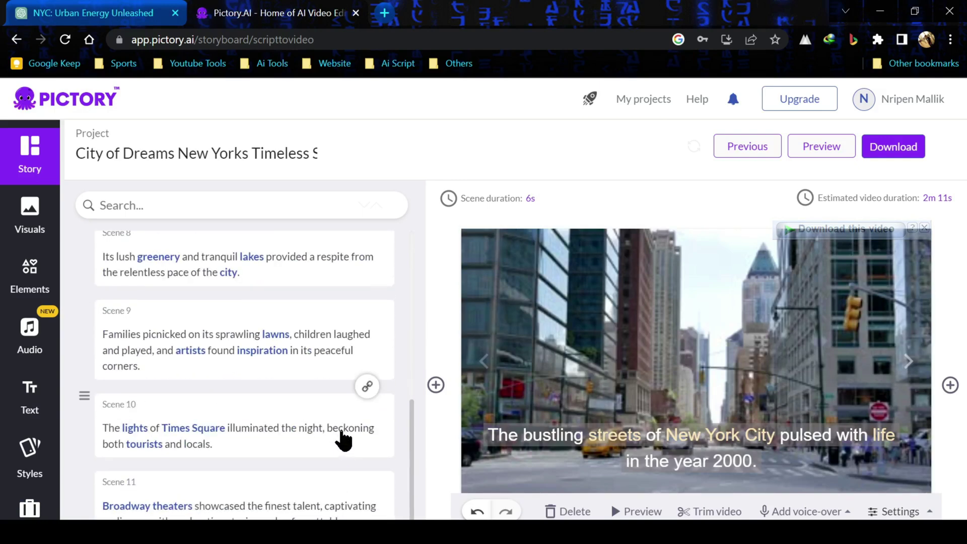
scroll(317, 423, up, 6)
scroll(312, 412, up, 3)
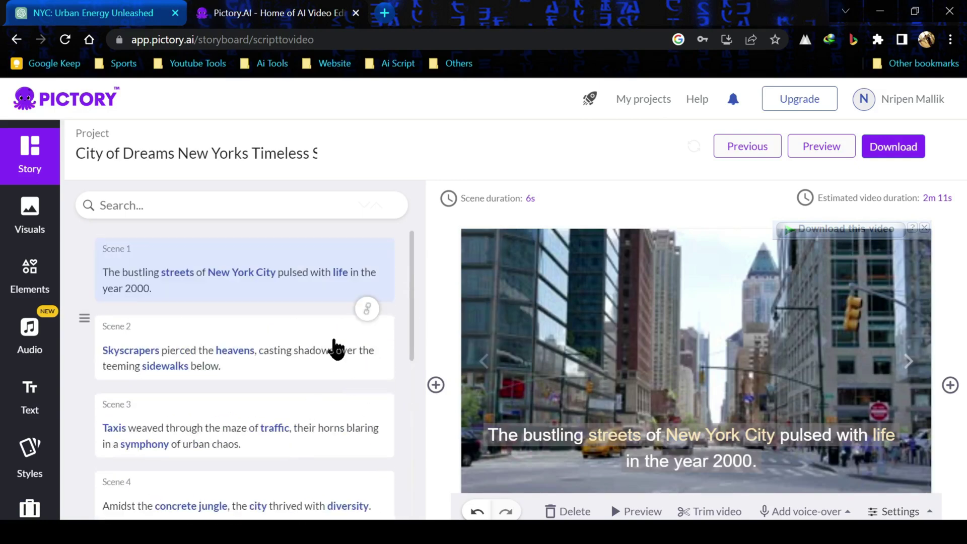
click(237, 355)
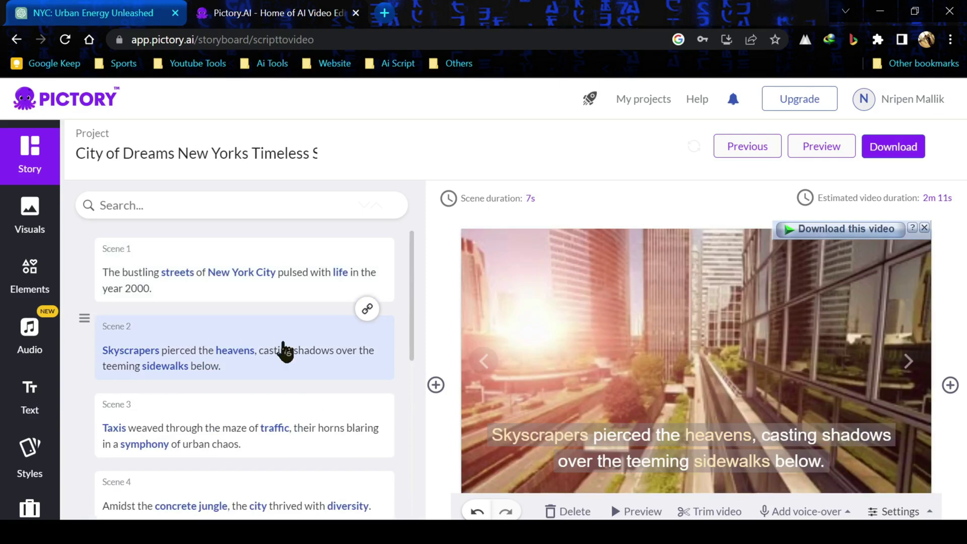
Preview Scene 3's taxis and Scene 4's night city clips, then select Scene 5.
scroll(399, 319, down, 2)
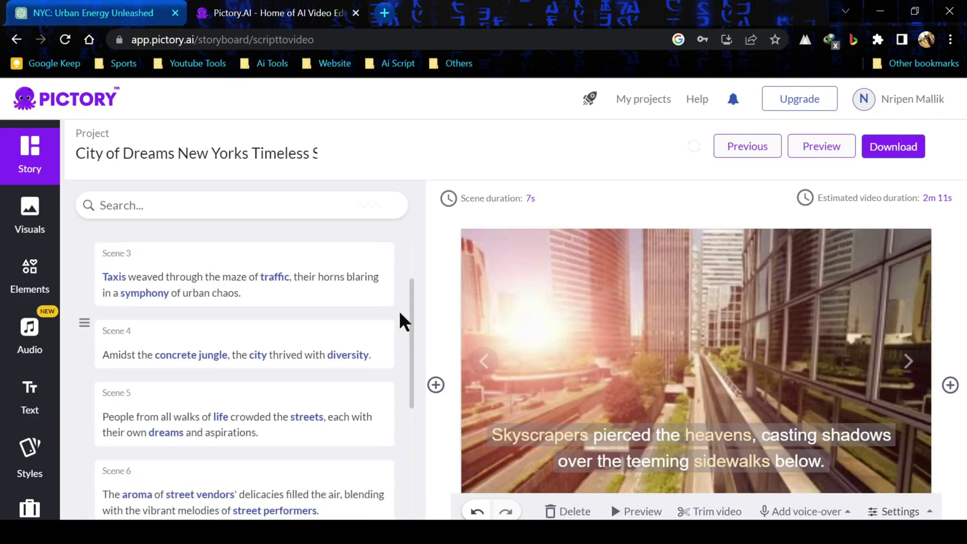
scroll(400, 313, down, 3)
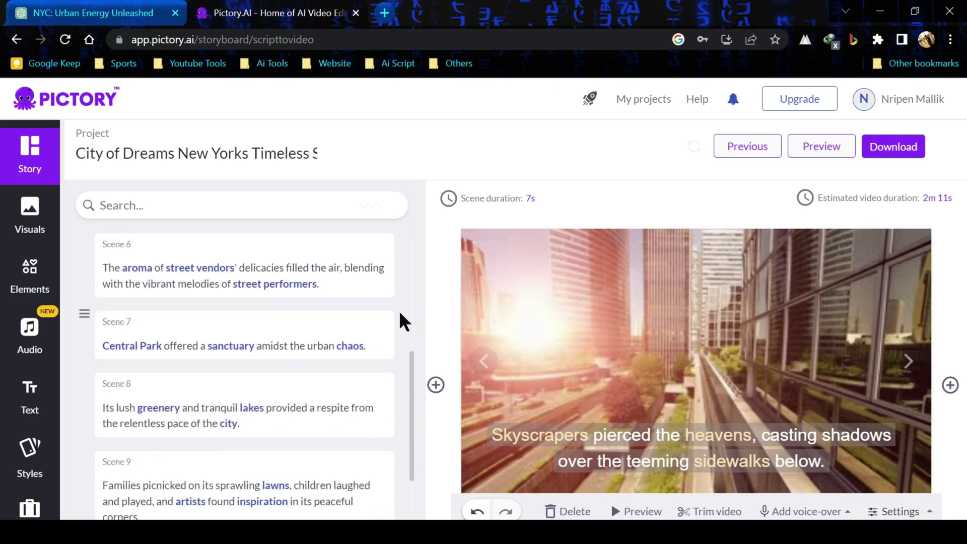
scroll(400, 313, down, 3)
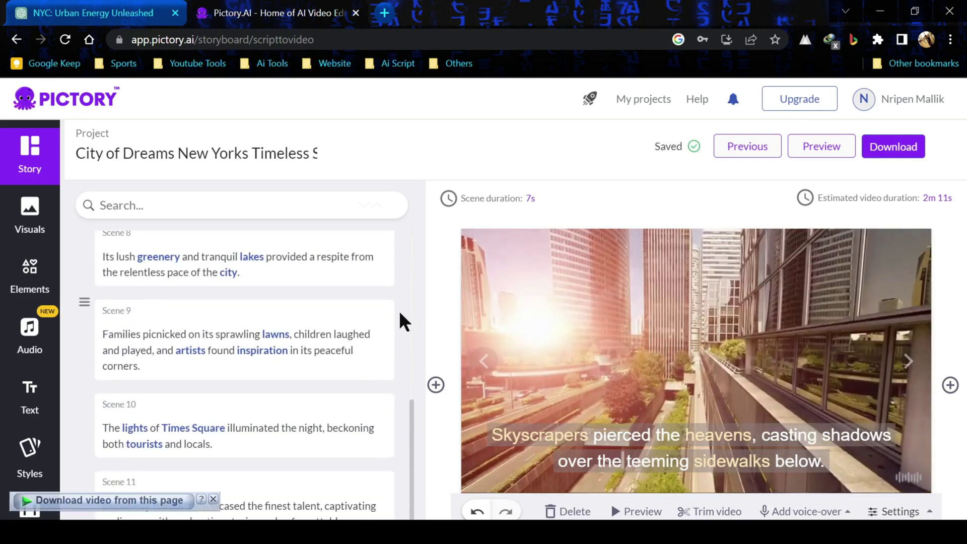
scroll(398, 310, up, 6)
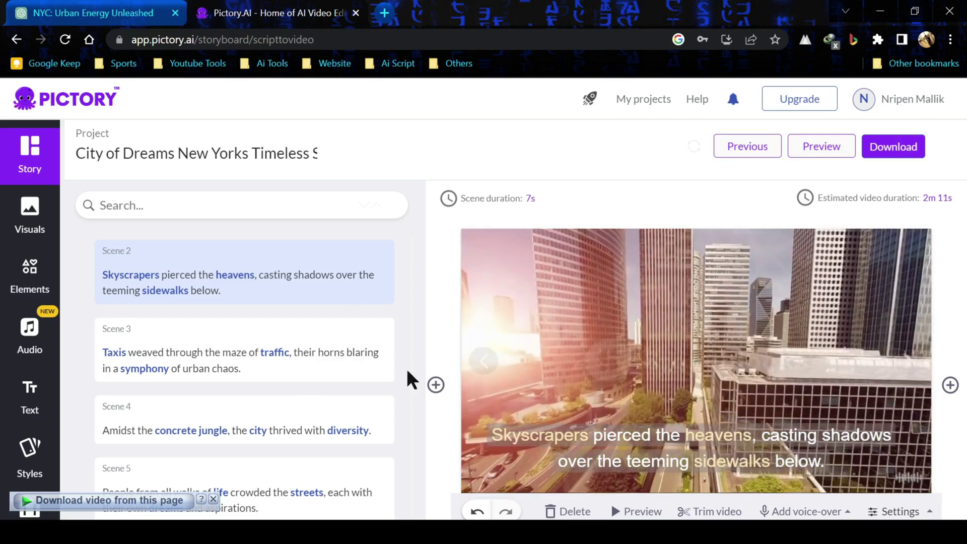
click(306, 376)
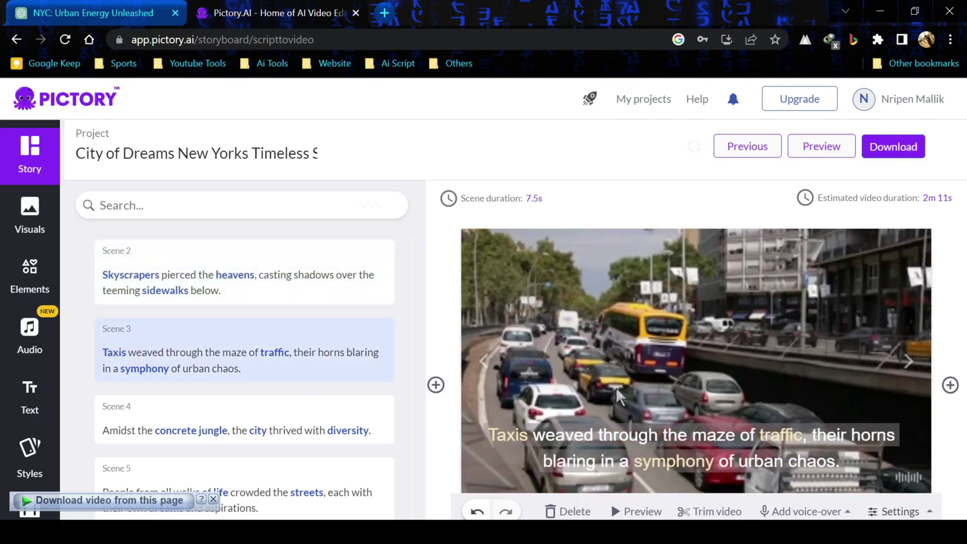
click(297, 434)
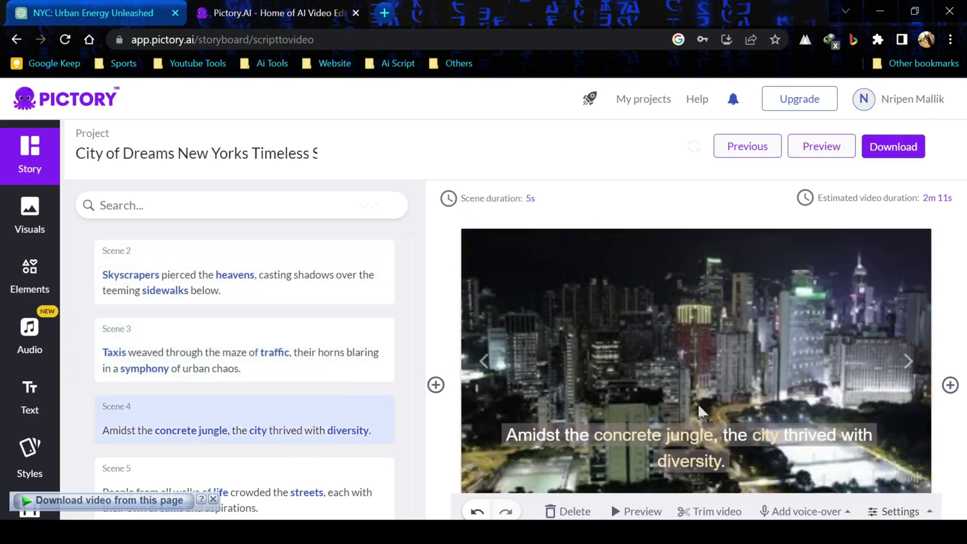
scroll(274, 384, down, 3)
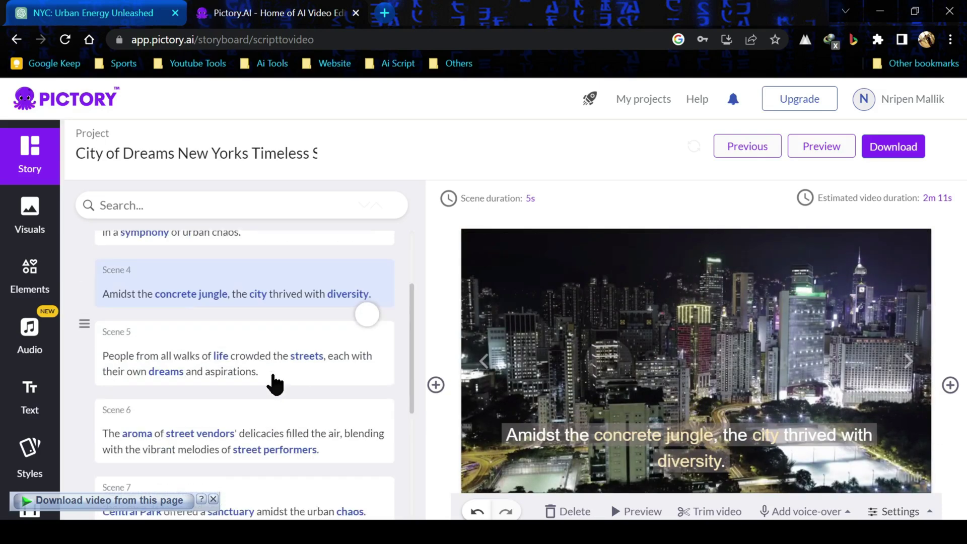
click(270, 366)
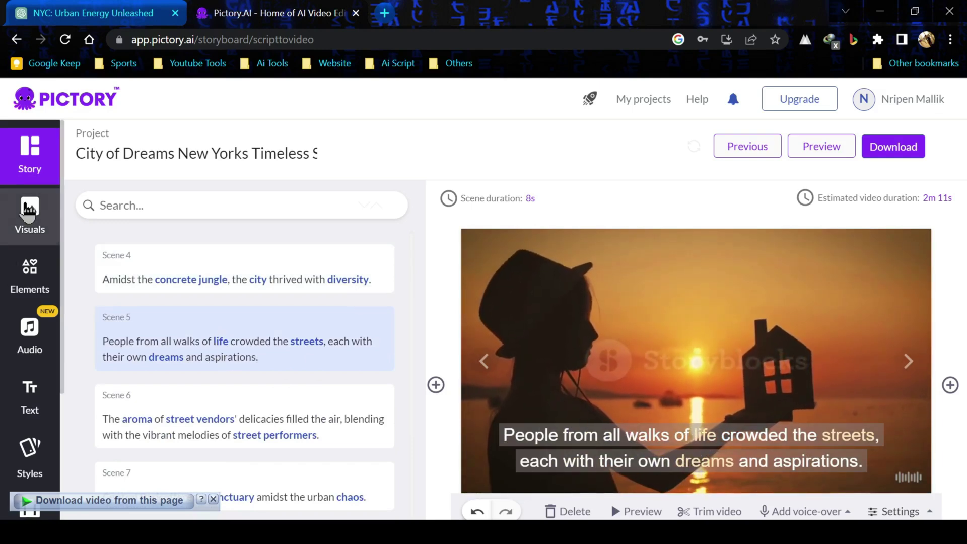
Search stock visuals for 'New York busy road' and apply the crowded night-street clip to Scene 5.
click(190, 341)
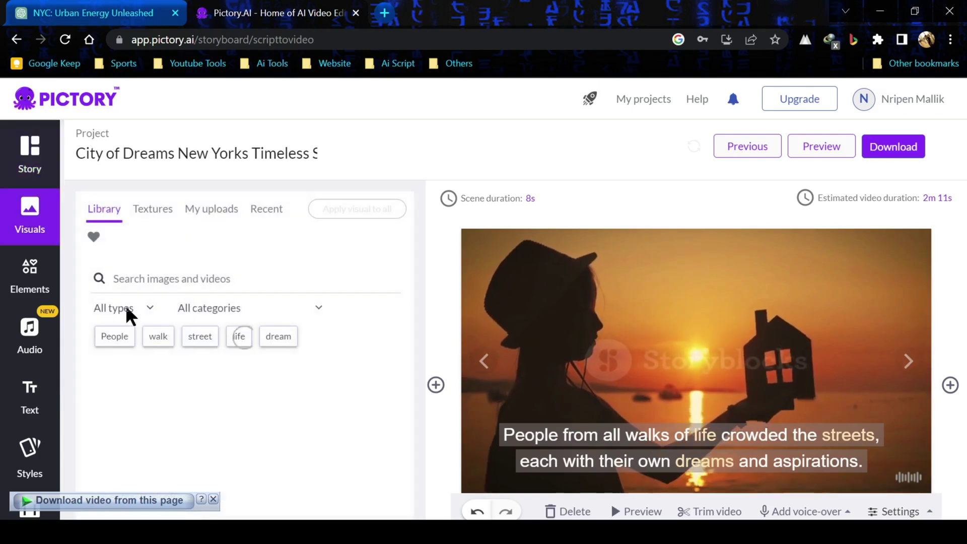
click(208, 278)
text(New York busy road)
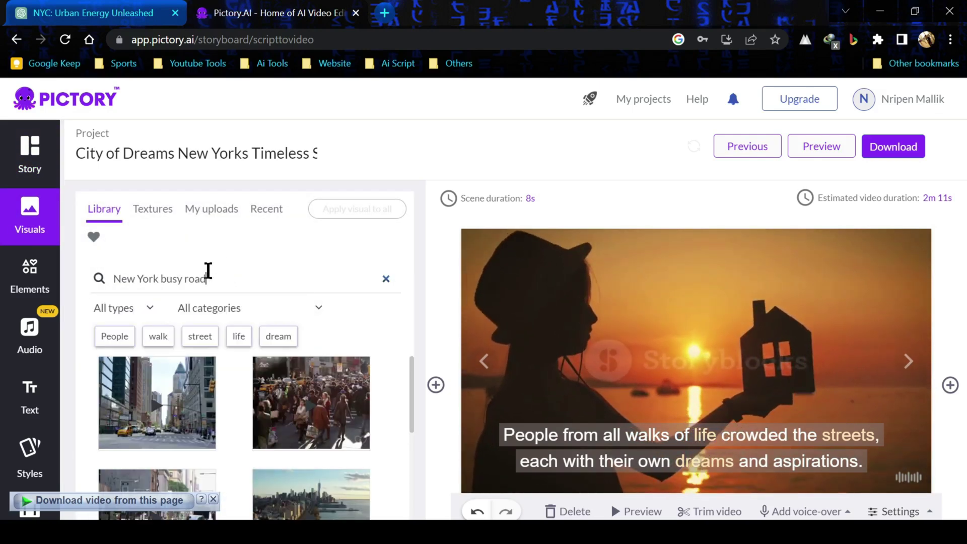
key(Return)
scroll(231, 406, down, 2)
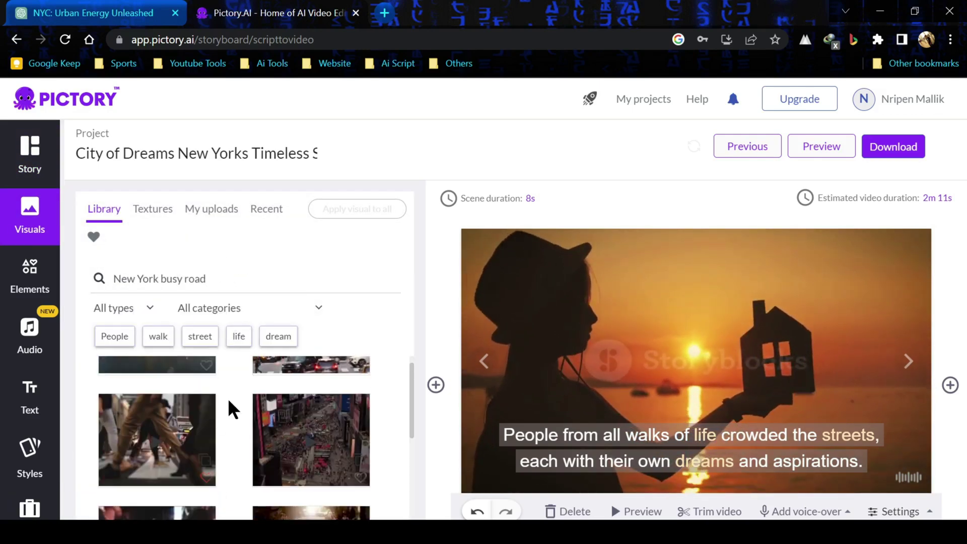
scroll(171, 423, up, 2)
scroll(171, 423, down, 3)
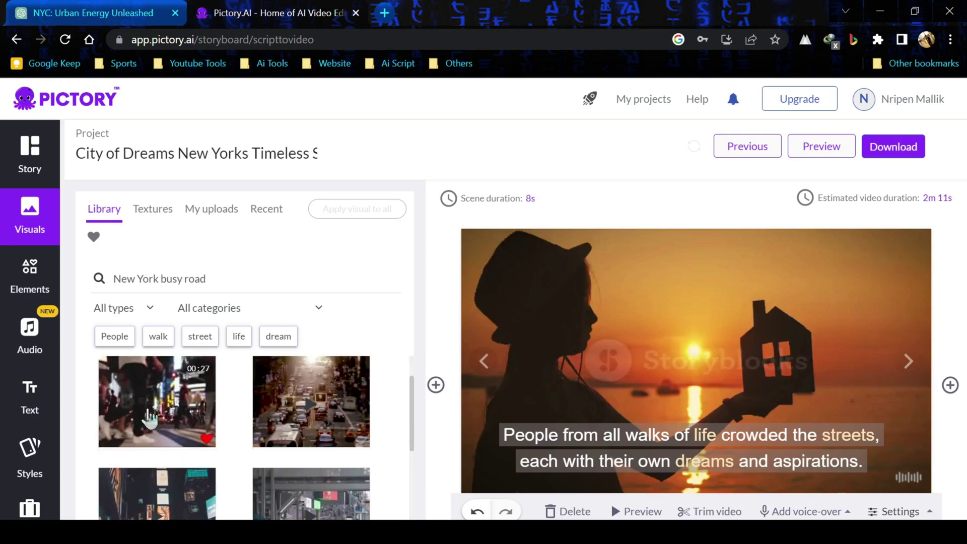
click(150, 417)
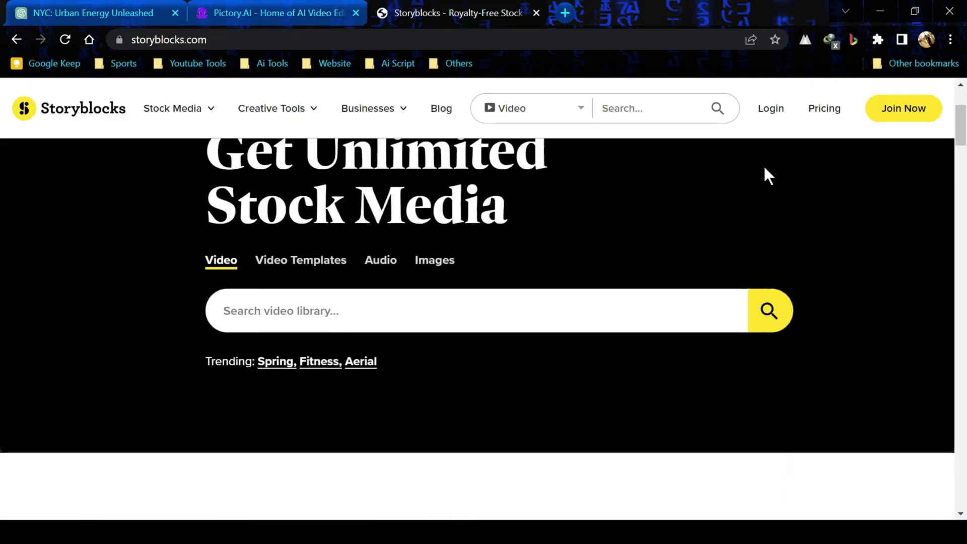
Scroll through the Storyblocks stock media homepage.
scroll(764, 177, down, 3)
scroll(387, 219, up, 5)
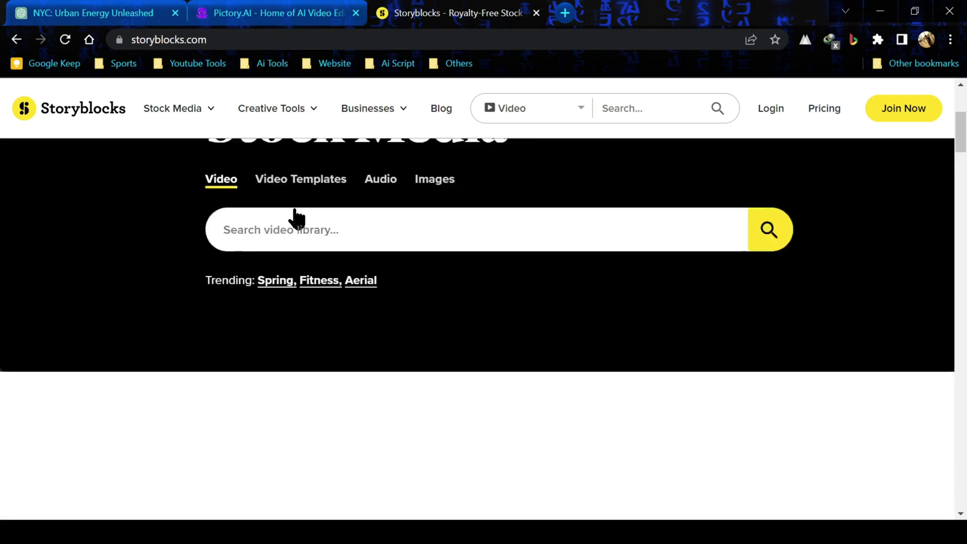
mouse_move(199, 106)
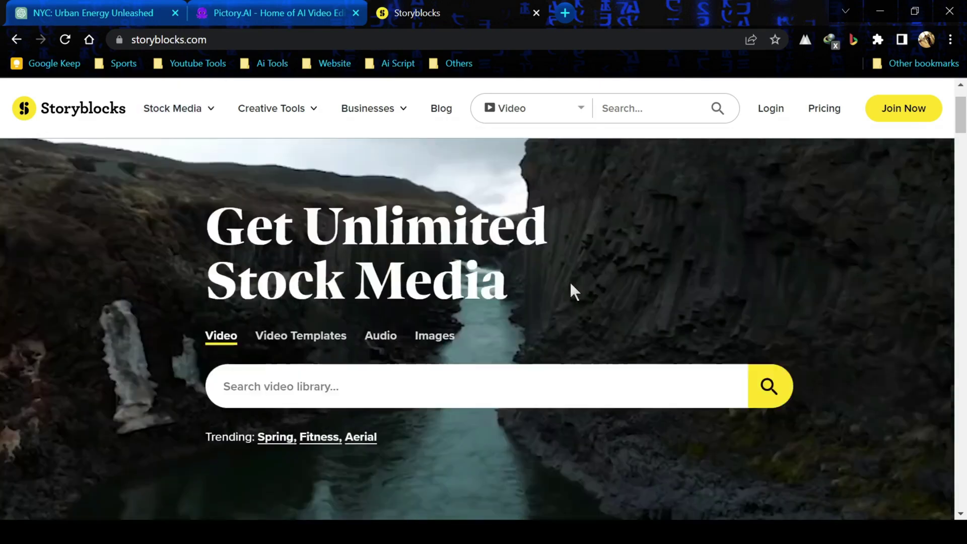
scroll(579, 284, down, 10)
scroll(574, 280, up, 6)
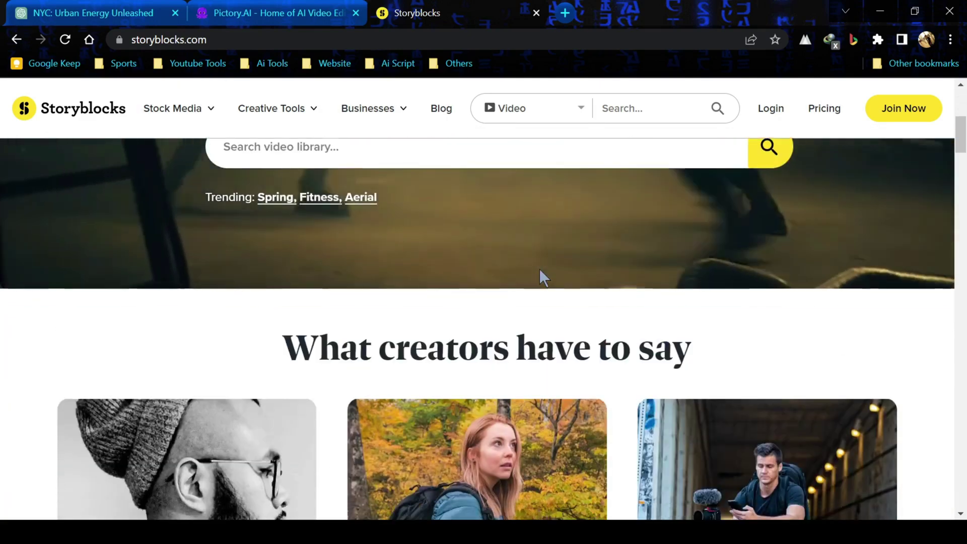
scroll(543, 275, down, 15)
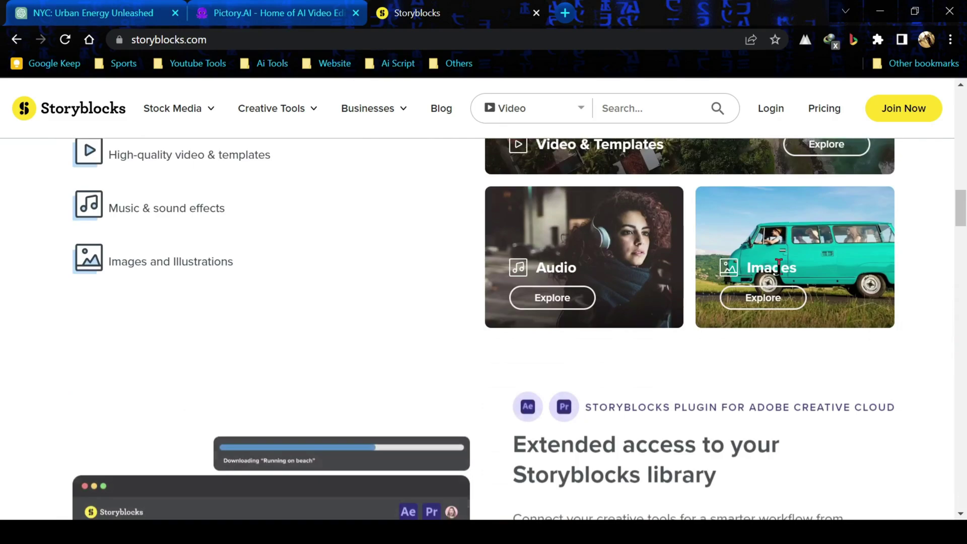
scroll(443, 274, down, 20)
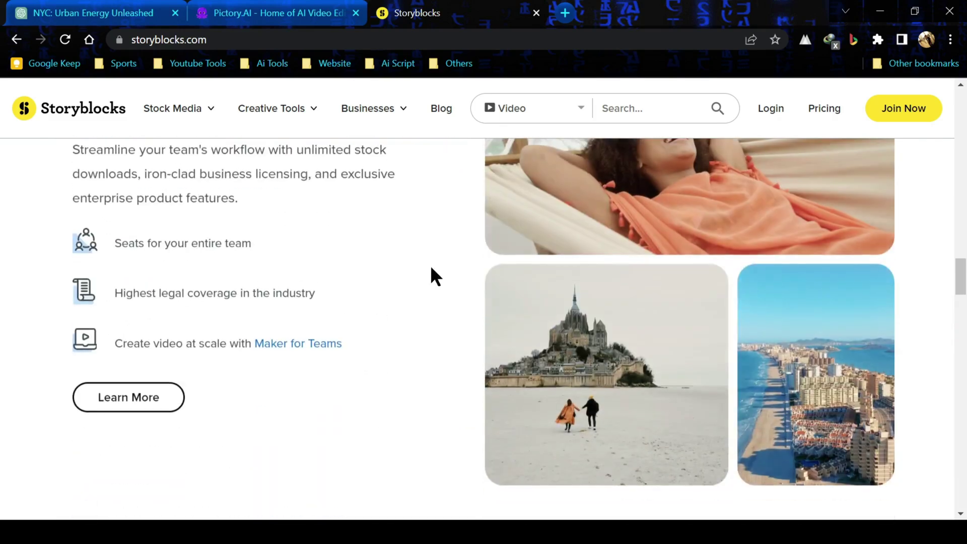
scroll(430, 265, down, 6)
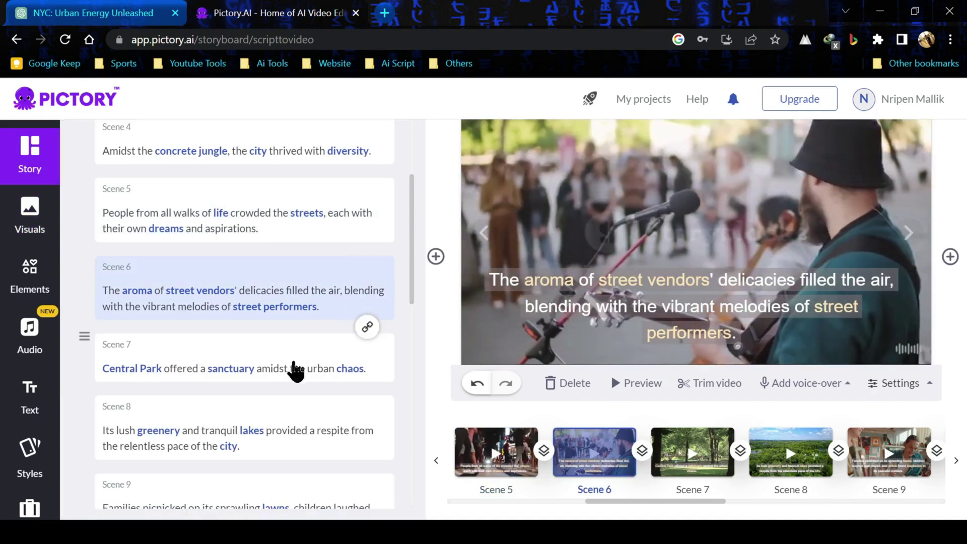
Select Scene 7 and its caption 'Central Park offered a sanctuary amidst the urban chaos.'.
click(292, 372)
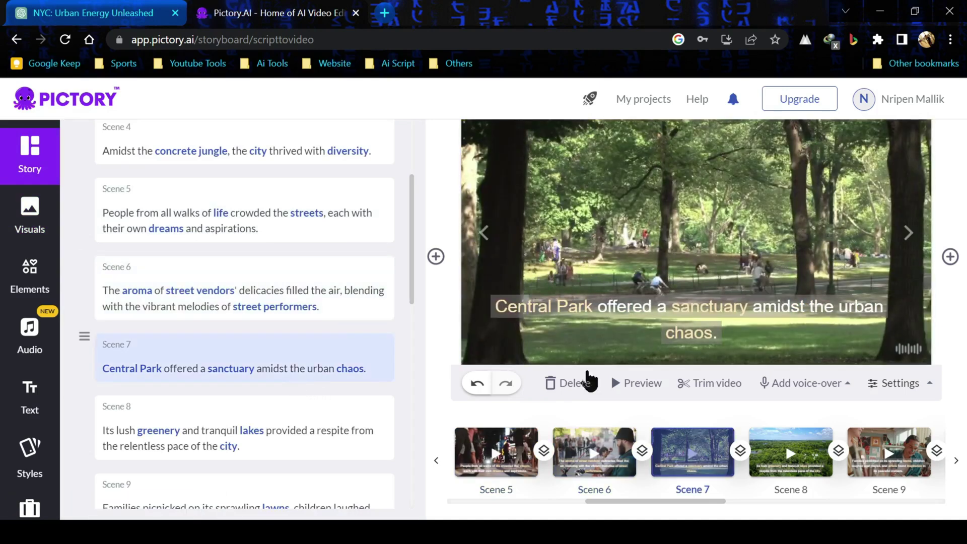
click(618, 309)
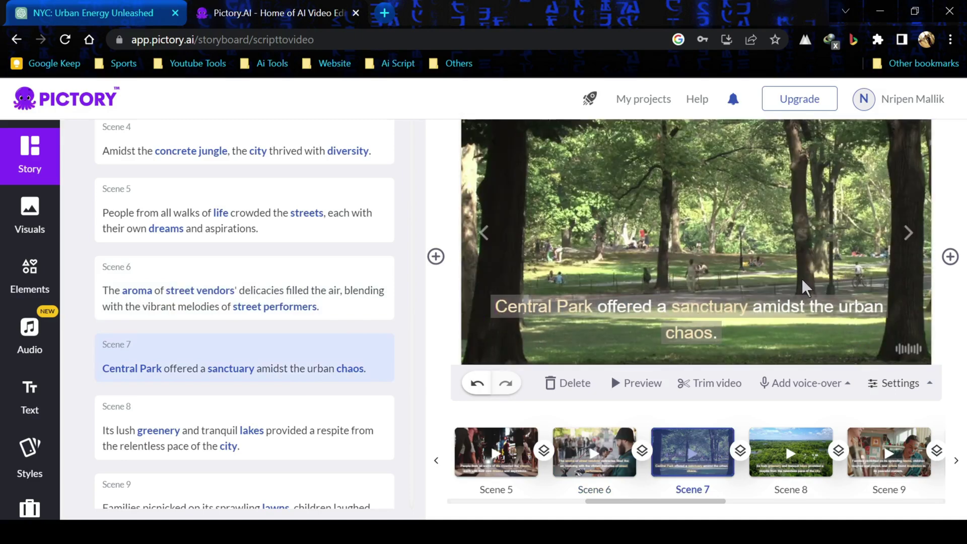
Give Scene 8 the autumn river clip from a 'New York lake' stock search.
scroll(223, 365, down, 2)
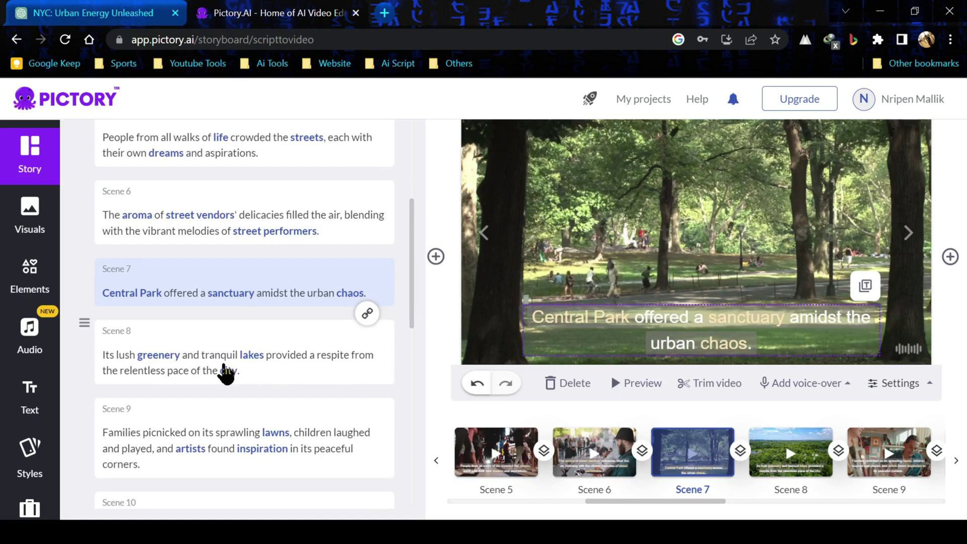
click(223, 362)
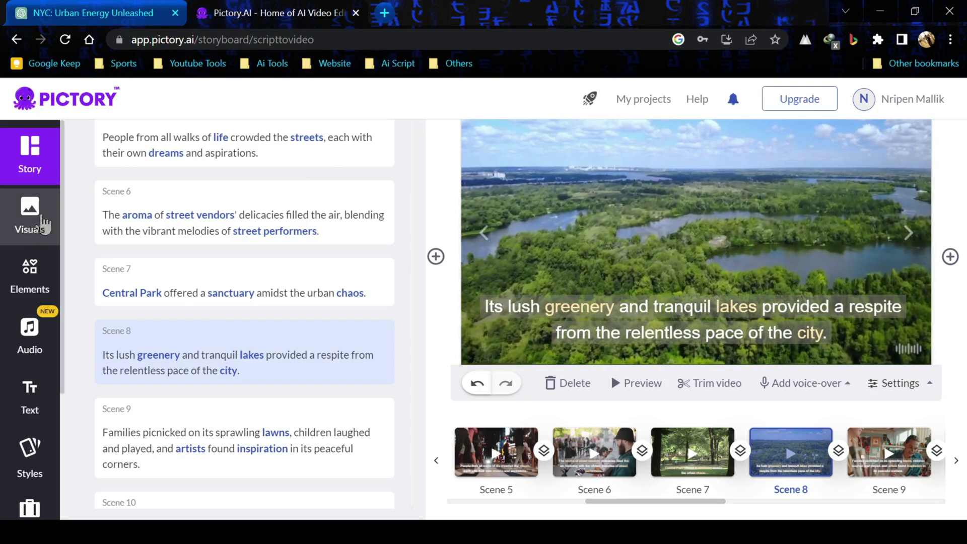
click(52, 204)
click(216, 146)
key(BackSpace)
key(BackSpace)
key(BackSpace)
key(BackSpace)
key(BackSpace)
key(BackSpace)
key(BackSpace)
key(BackSpace)
key(BackSpace)
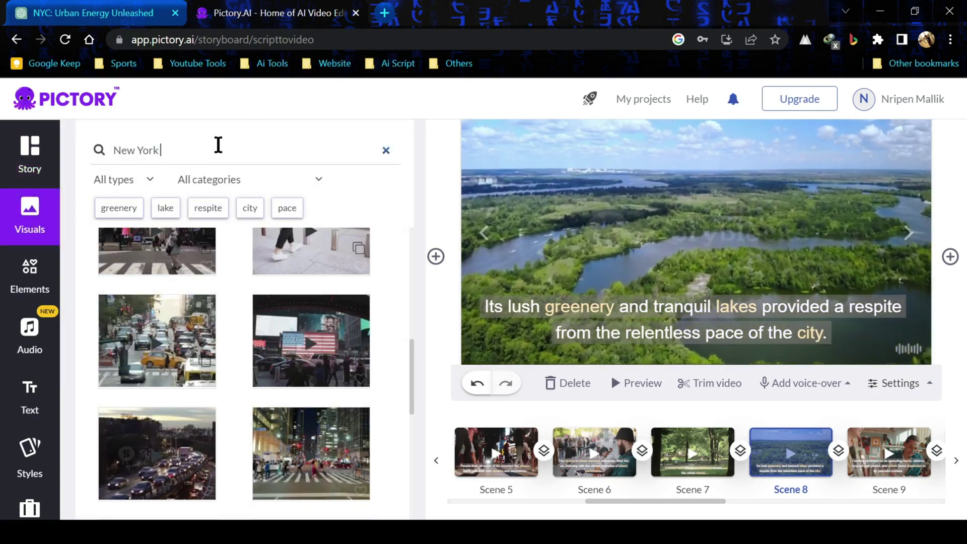
text(lake)
key(Return)
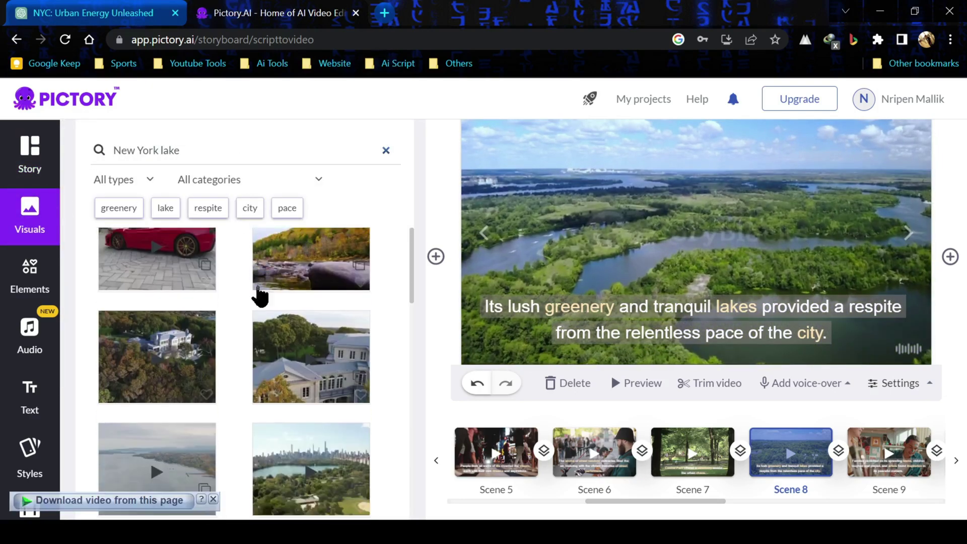
scroll(211, 307, down, 2)
scroll(197, 310, down, 2)
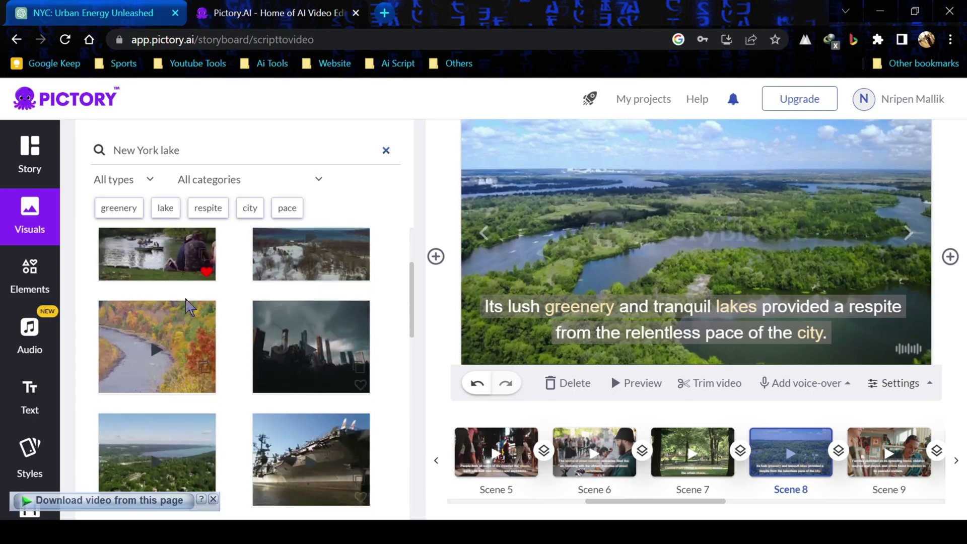
click(160, 390)
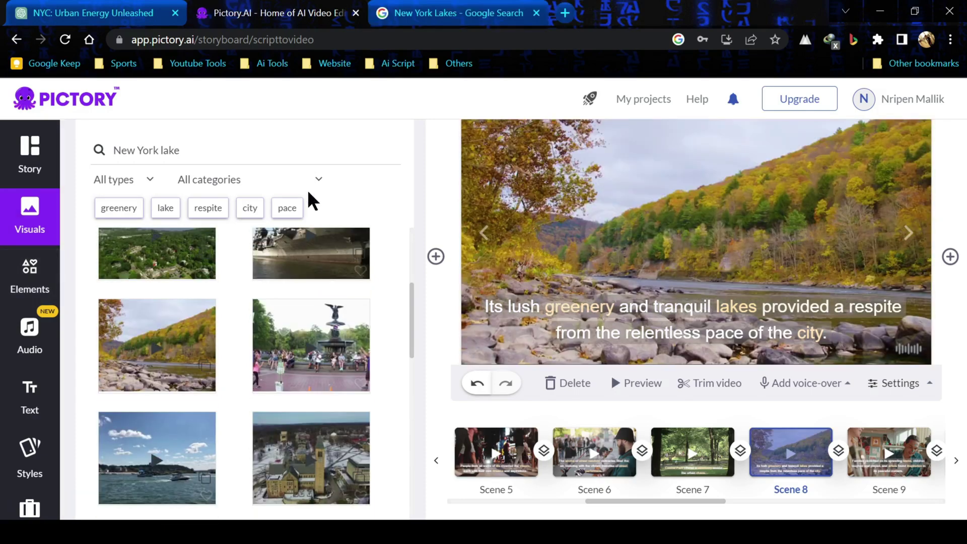
Switch the visuals library to My uploads to add an image.
scroll(313, 198, up, 3)
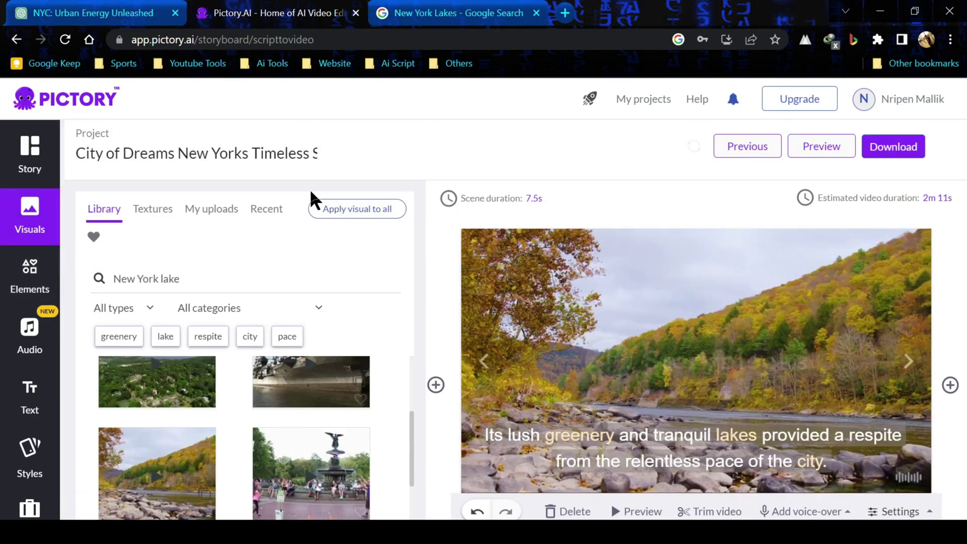
click(212, 216)
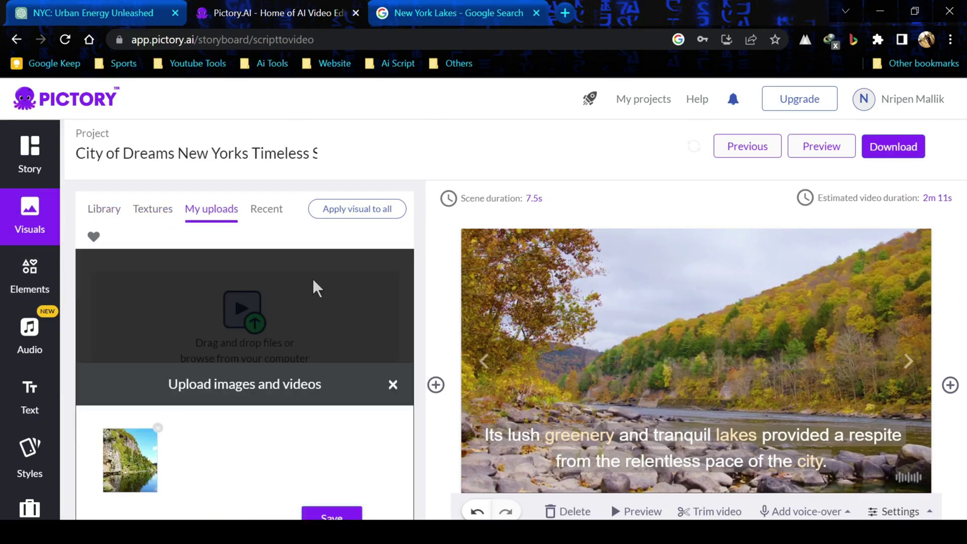
scroll(324, 417, down, 2)
Save the uploaded mountain lake photo, apply it to Scene 8, and toggle Visual zoom & pan.
click(331, 443)
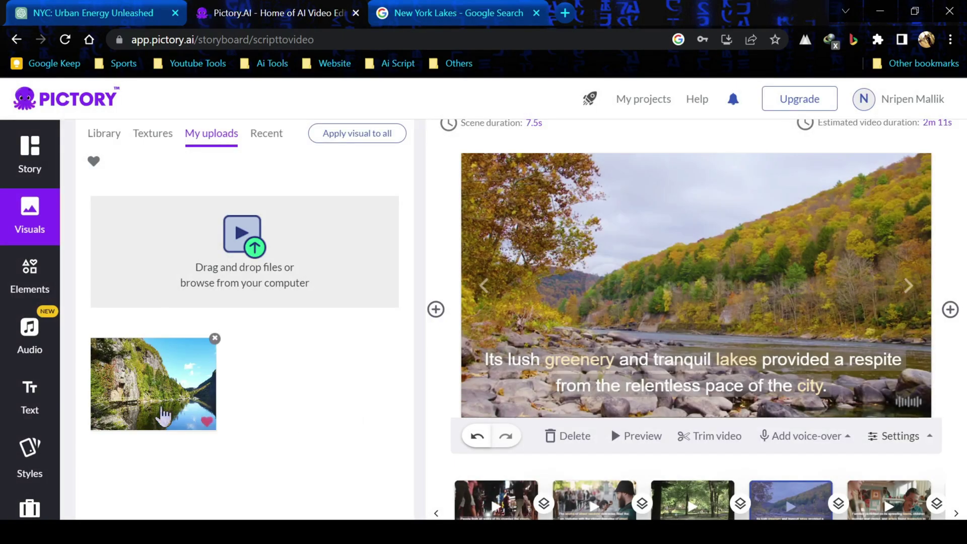
click(166, 383)
scroll(217, 393, down, 1)
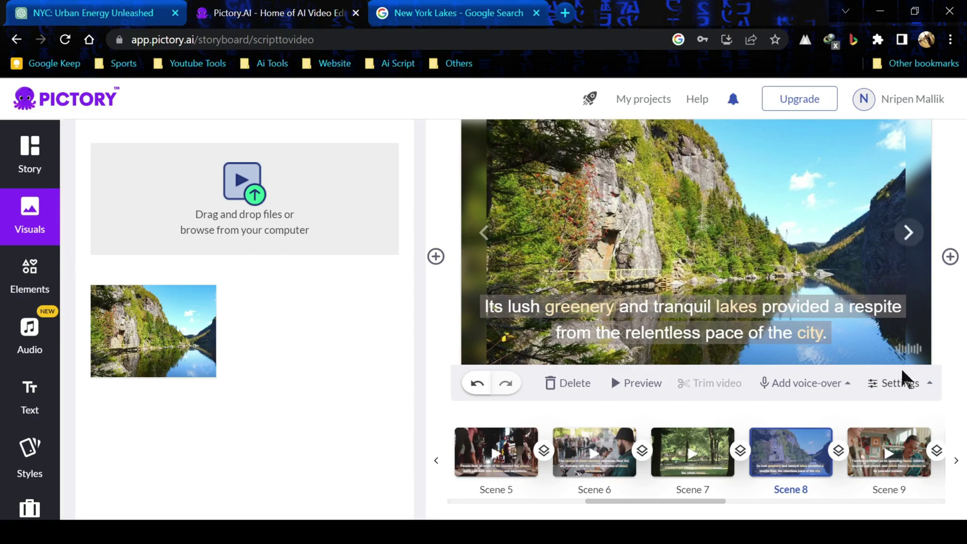
click(901, 382)
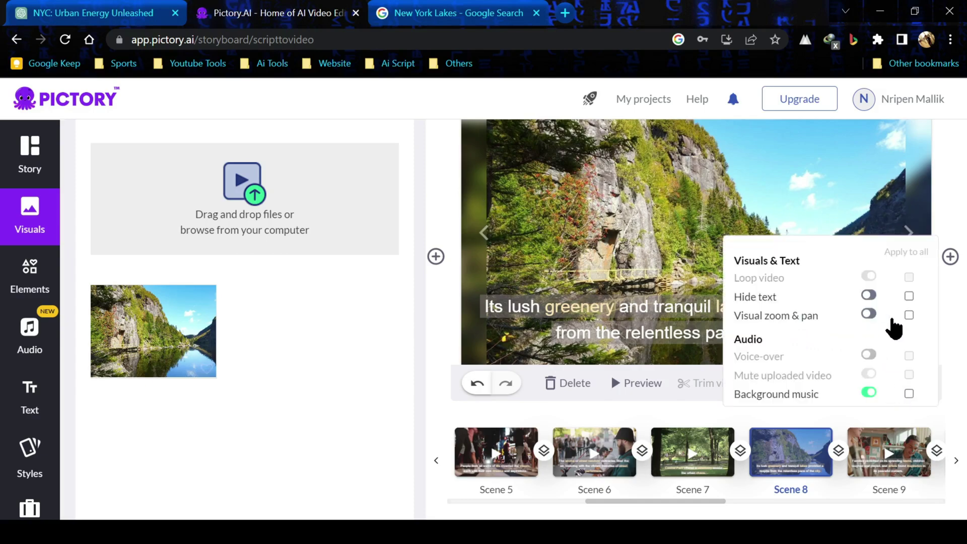
click(868, 314)
Browse stickers and GIFs, then split Scene 13 after 'Empire State Building'.
click(31, 278)
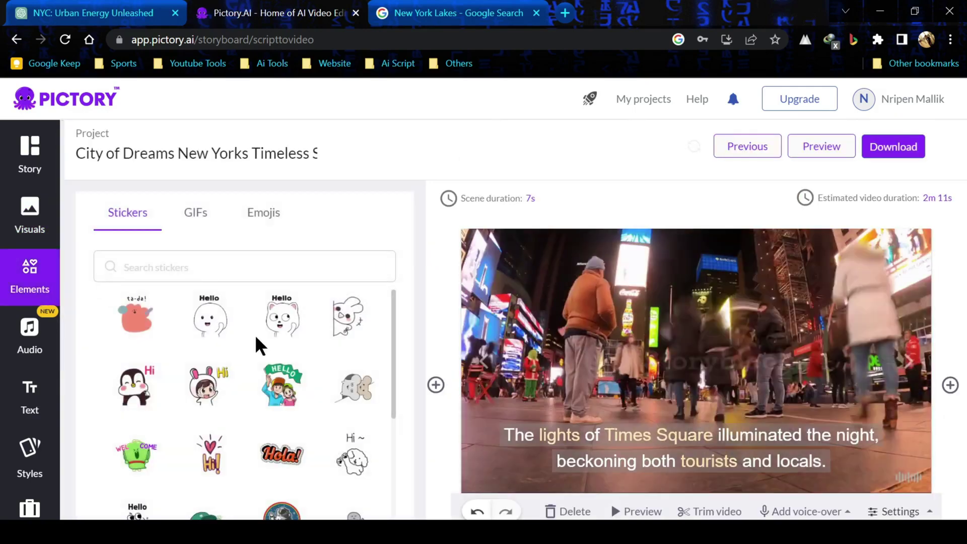
click(195, 212)
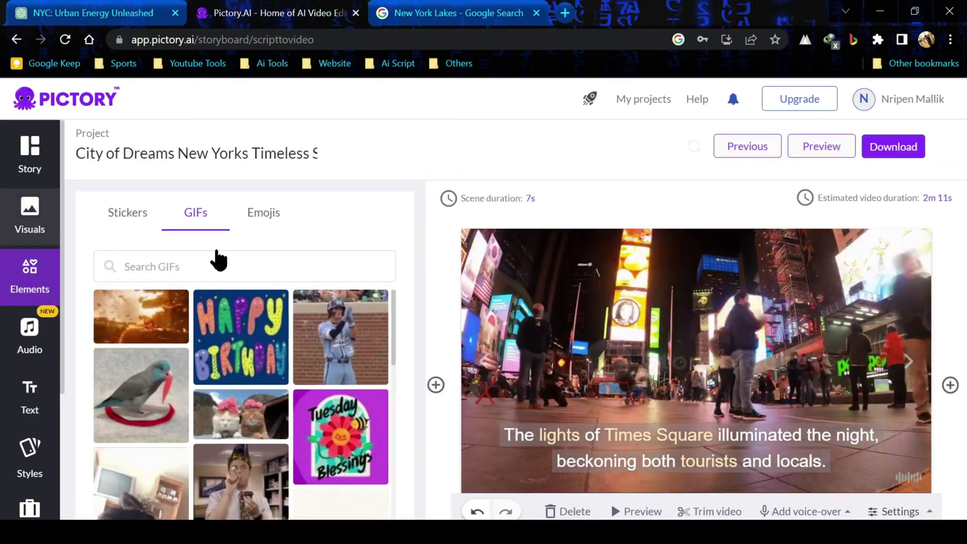
click(19, 173)
scroll(319, 332, down, 3)
click(309, 376)
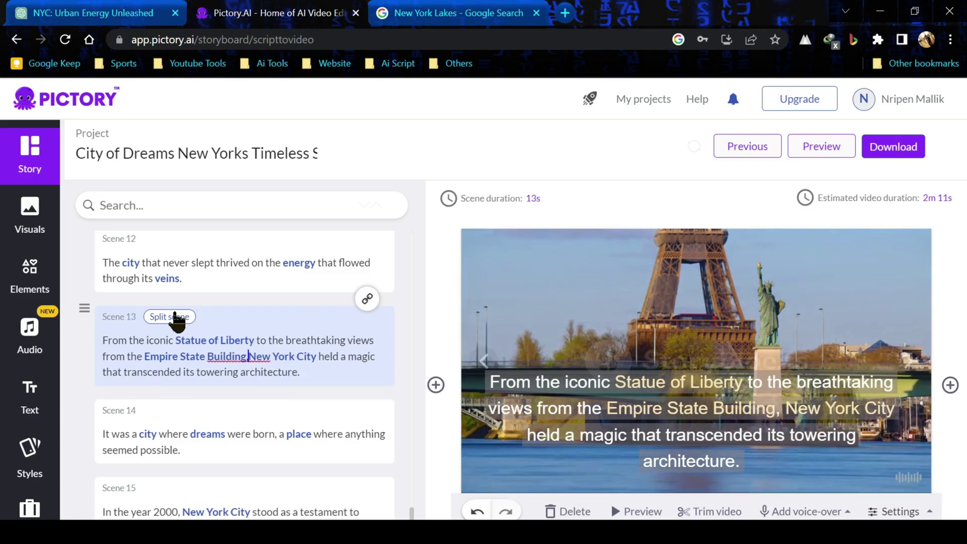
click(169, 317)
scroll(255, 363, down, 2)
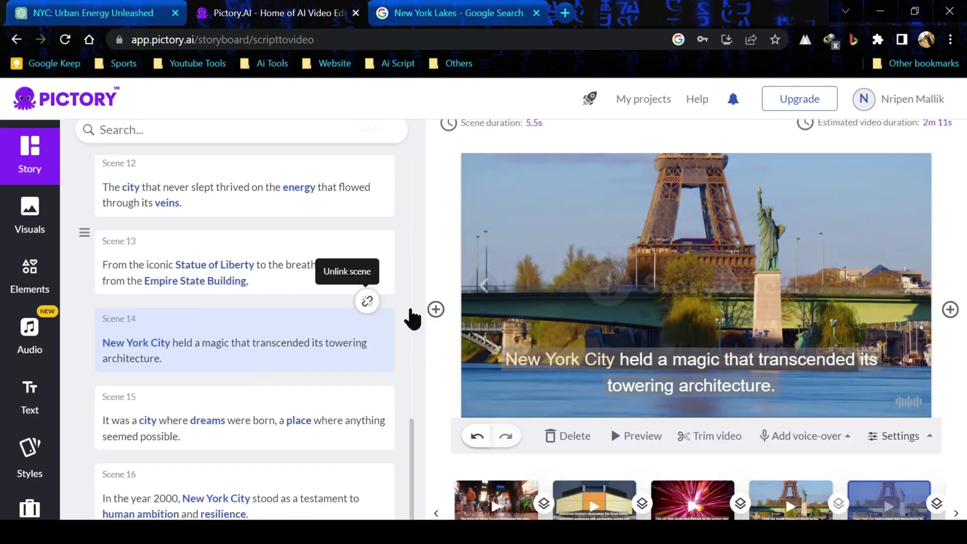
Give the new Scene 14 the Statue of Liberty aerial clip found by searching 'stat'.
click(29, 216)
click(104, 133)
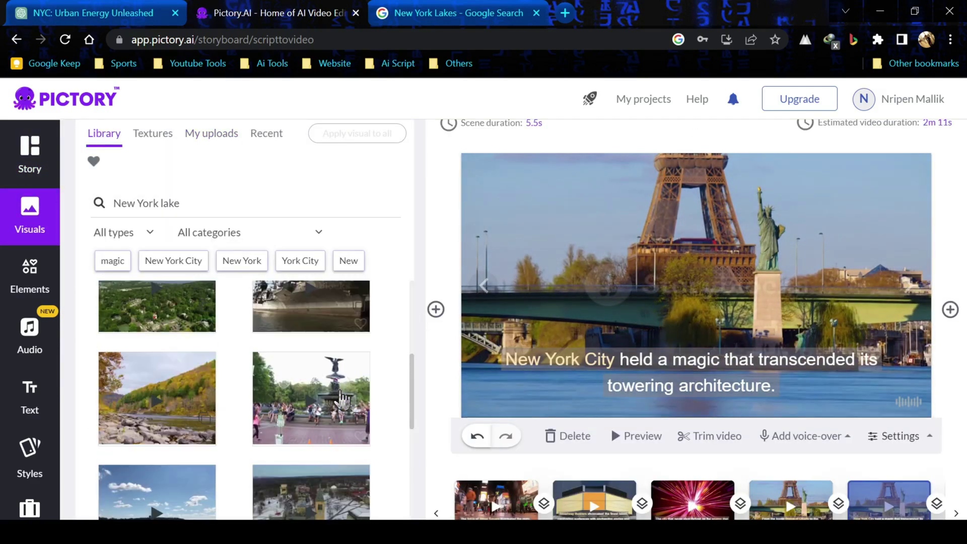
triple_click(231, 201)
text(stat)
click(209, 238)
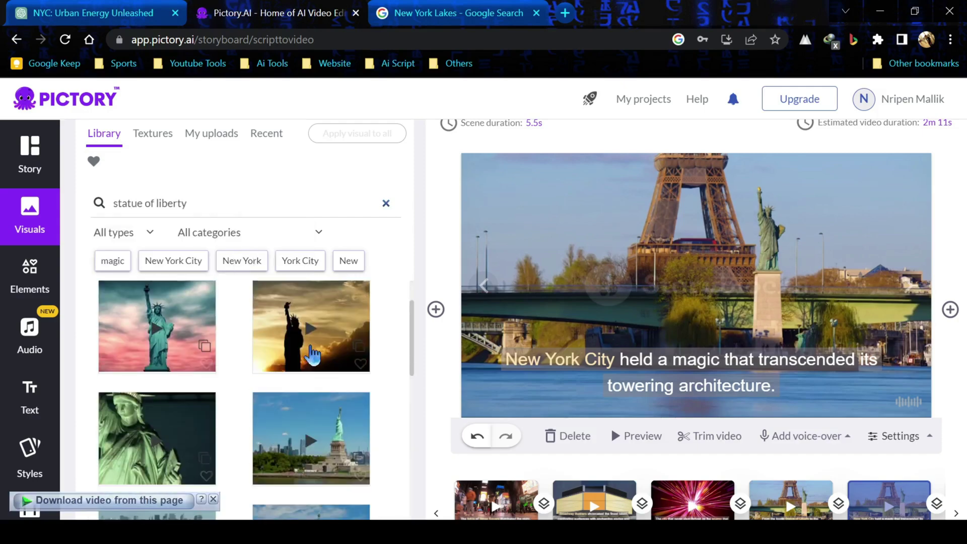
click(166, 350)
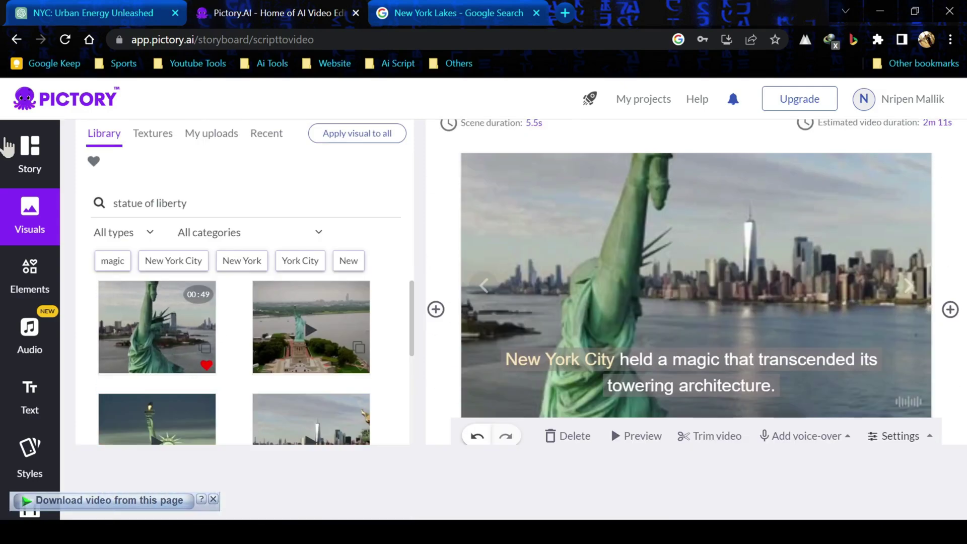
Replace Scene 15's cartoon skyline with the aerial city clip from the default stock results.
click(30, 159)
scroll(272, 315, down, 2)
click(257, 305)
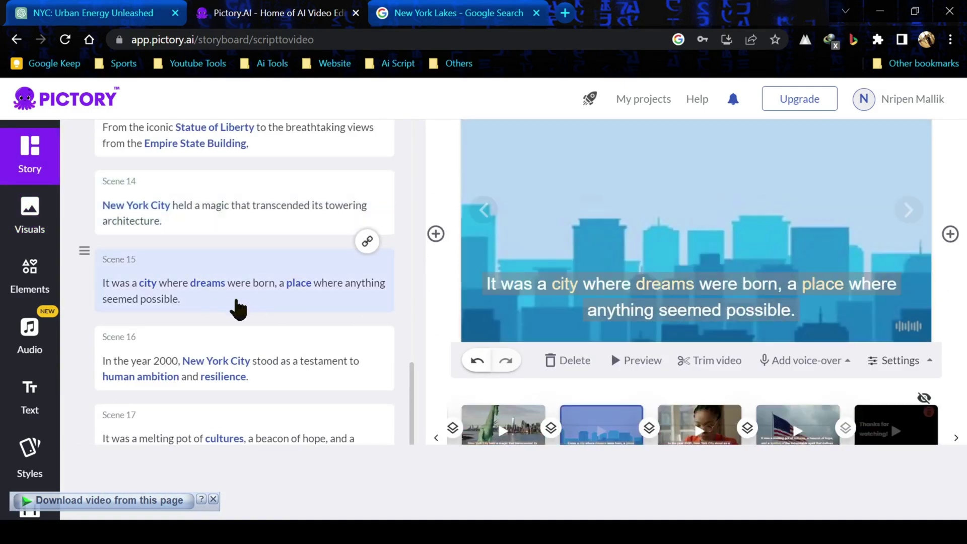
click(30, 217)
click(379, 128)
click(385, 127)
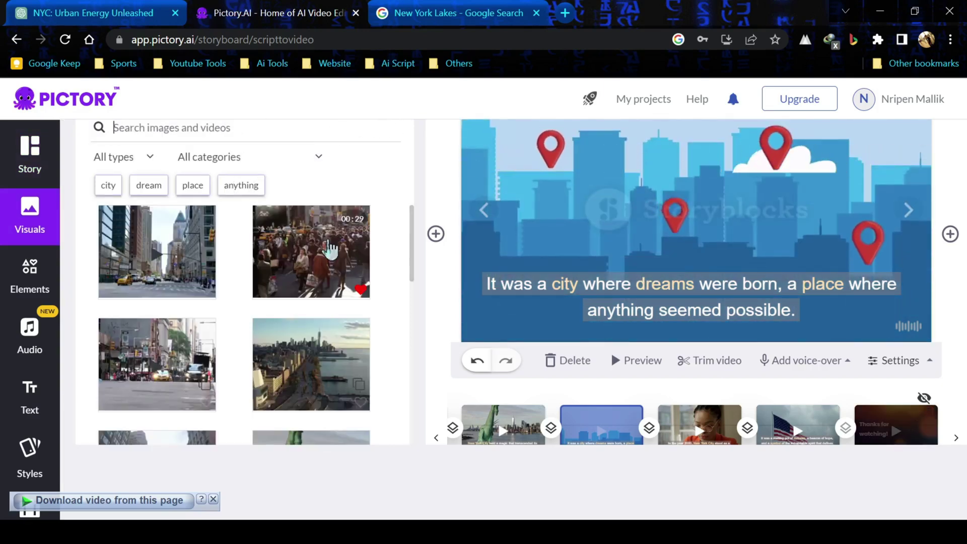
click(307, 373)
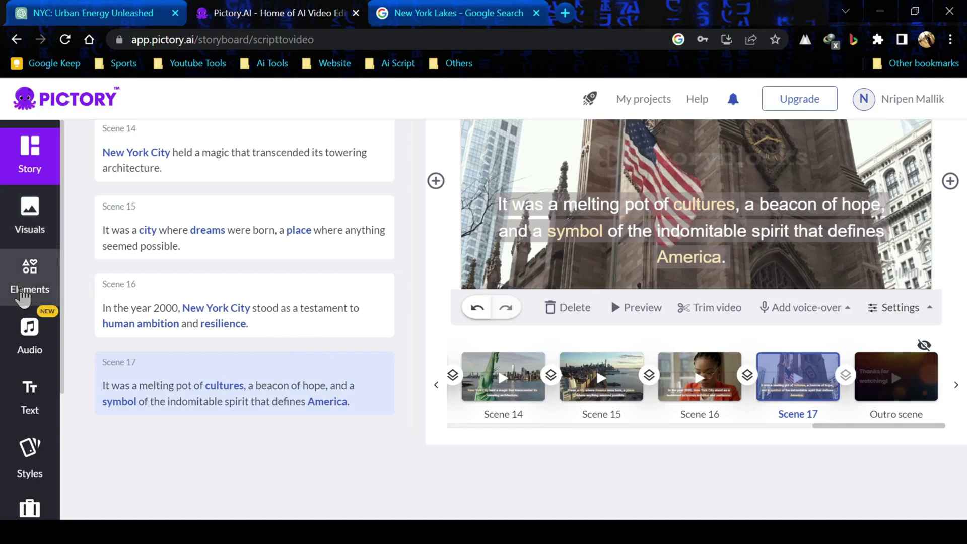
Open the Audio options and check the music and voice-over volume levels.
click(28, 333)
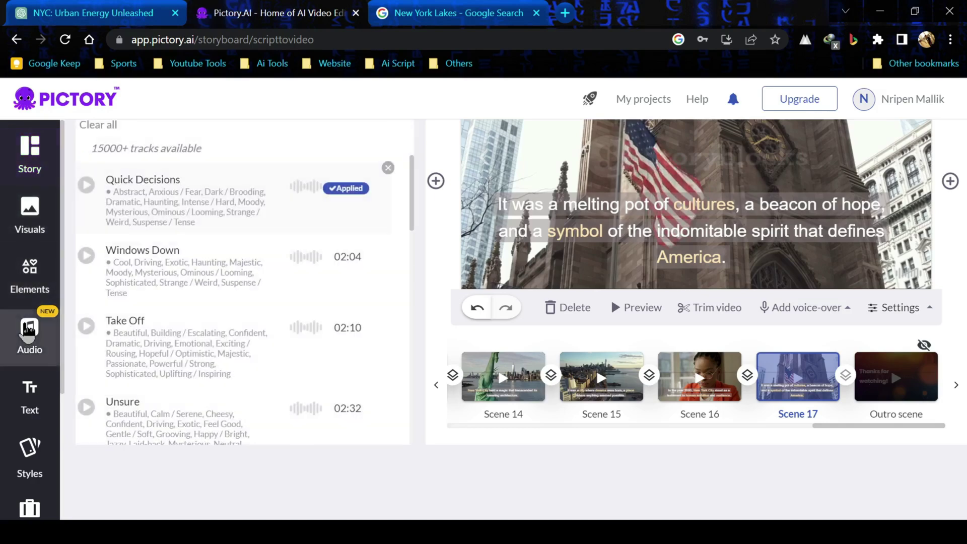
scroll(18, 373, up, 5)
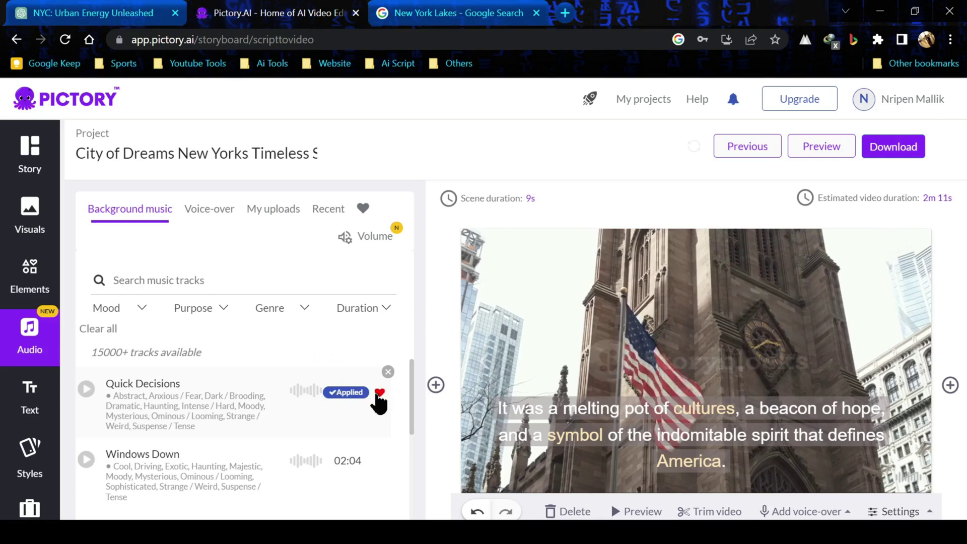
click(368, 236)
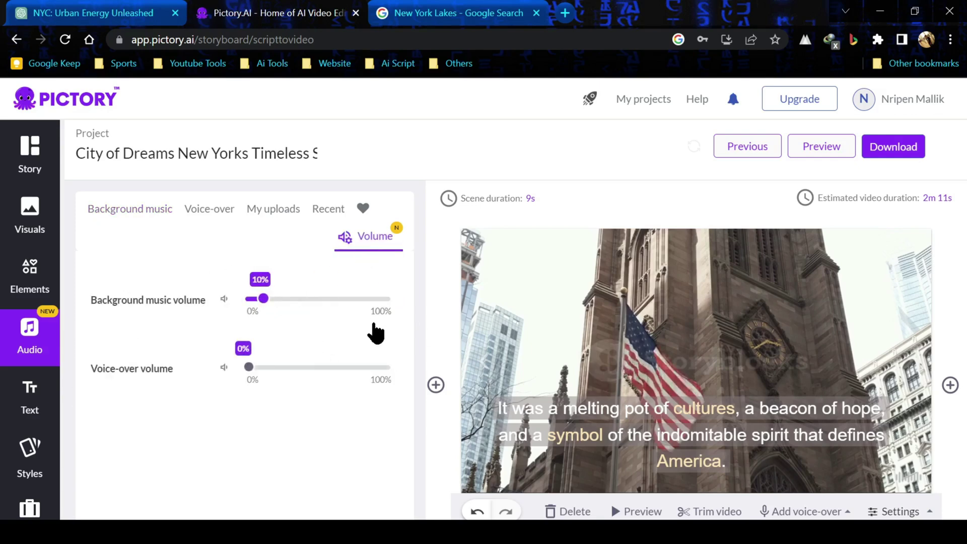
Look through the AI voice-overs, then go to My uploads > Voice-over.
click(185, 218)
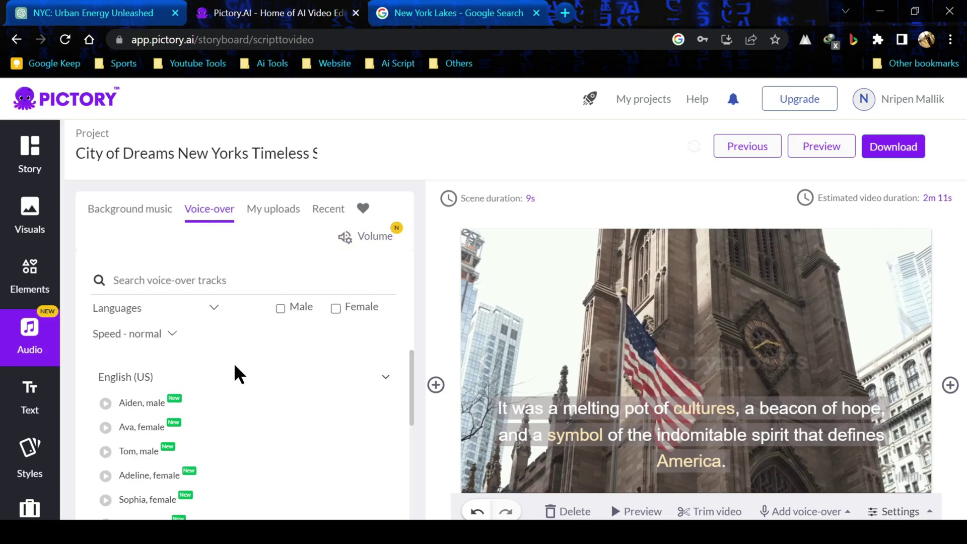
scroll(230, 353, down, 3)
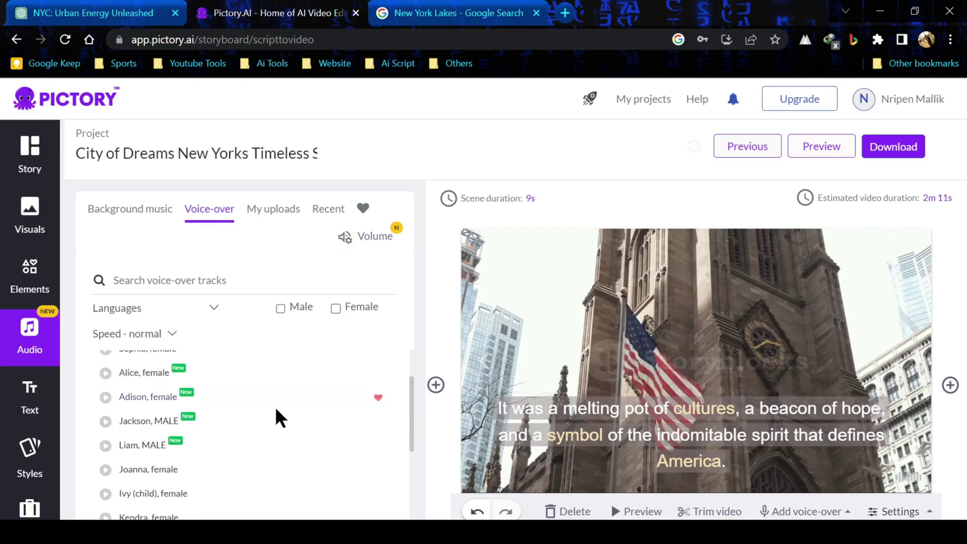
scroll(212, 467, down, 3)
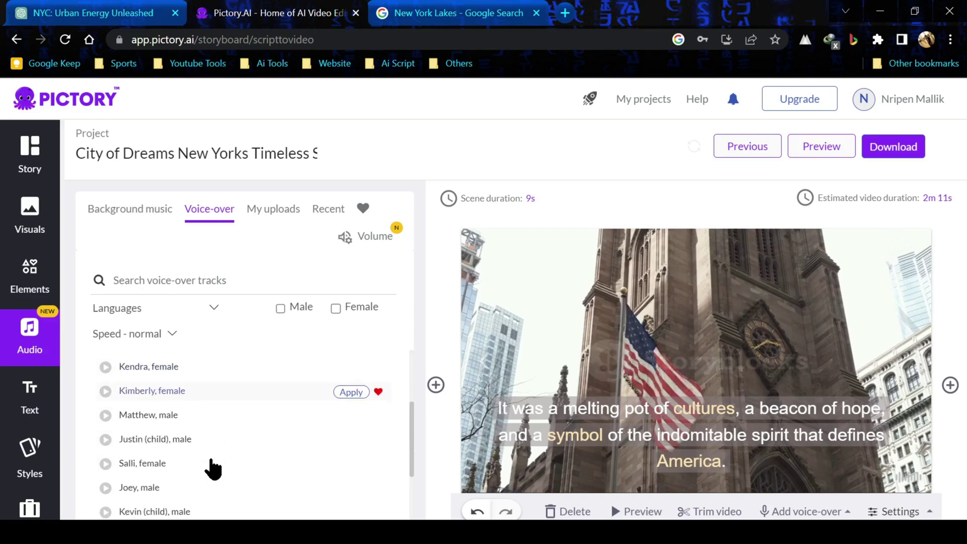
scroll(212, 467, up, 5)
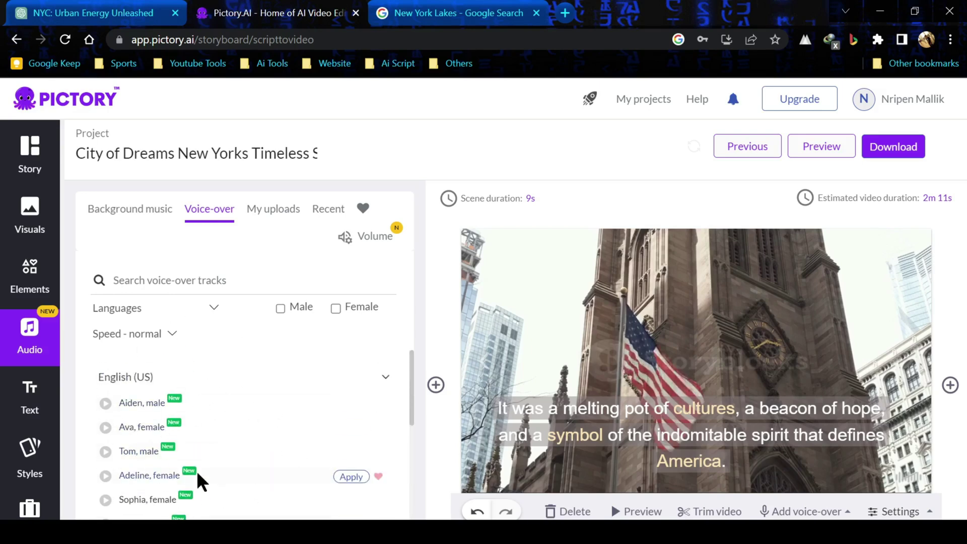
scroll(222, 479, down, 3)
scroll(222, 479, up, 4)
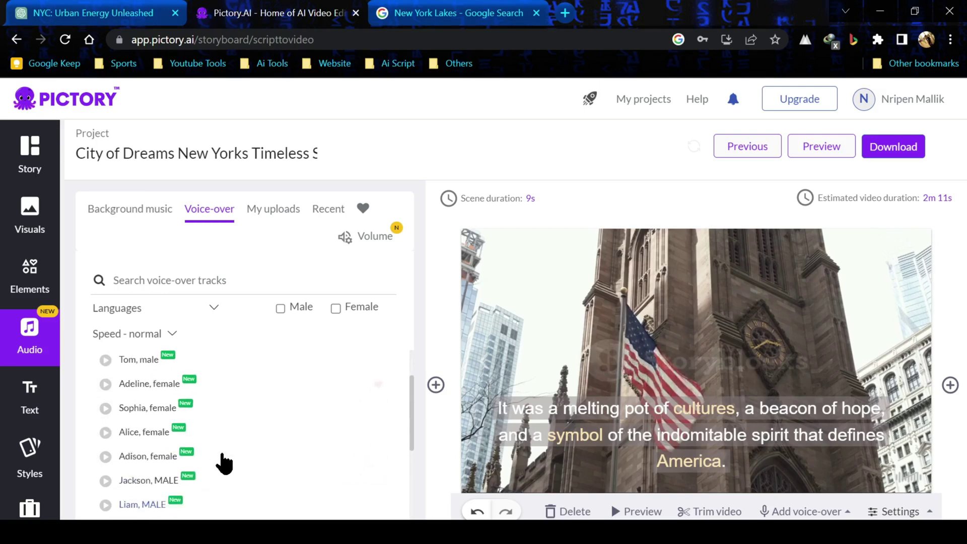
click(281, 218)
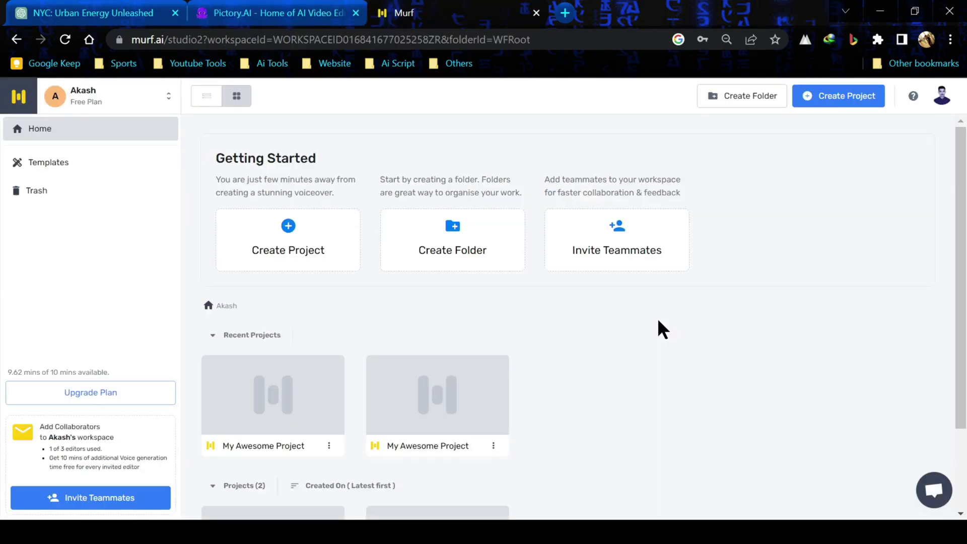
Create a Presentation project and paste the ChatGPT New York story, split by sentences.
scroll(659, 328, down, 2)
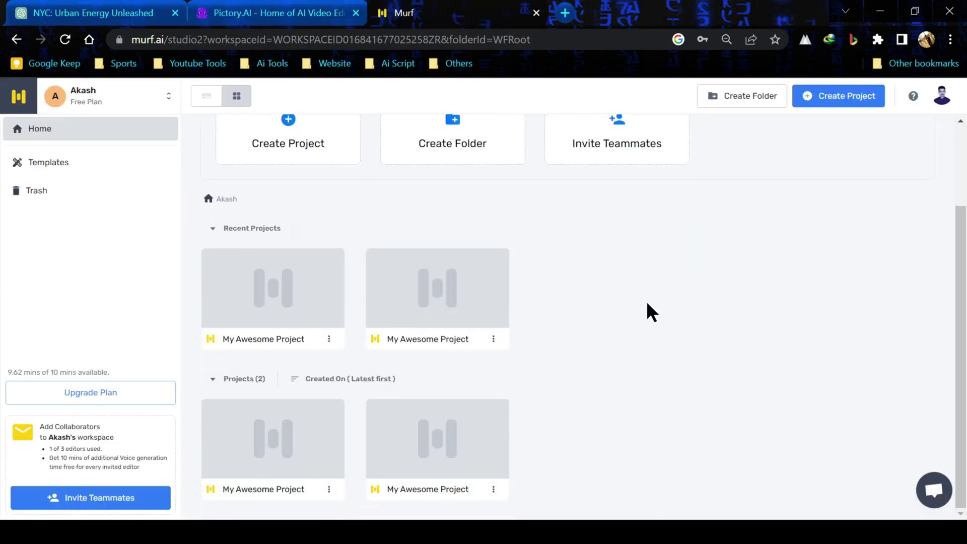
scroll(646, 313, up, 2)
double_click(613, 421)
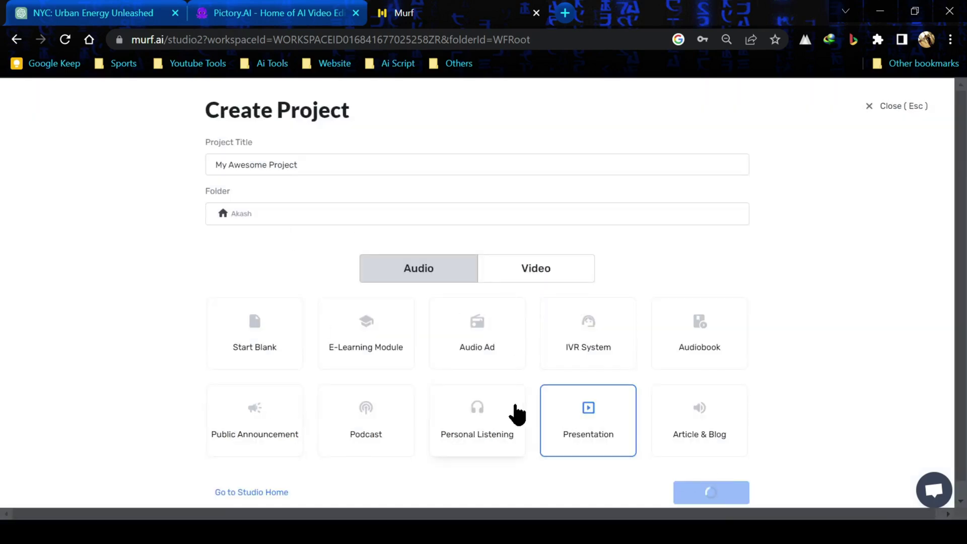
click(92, 11)
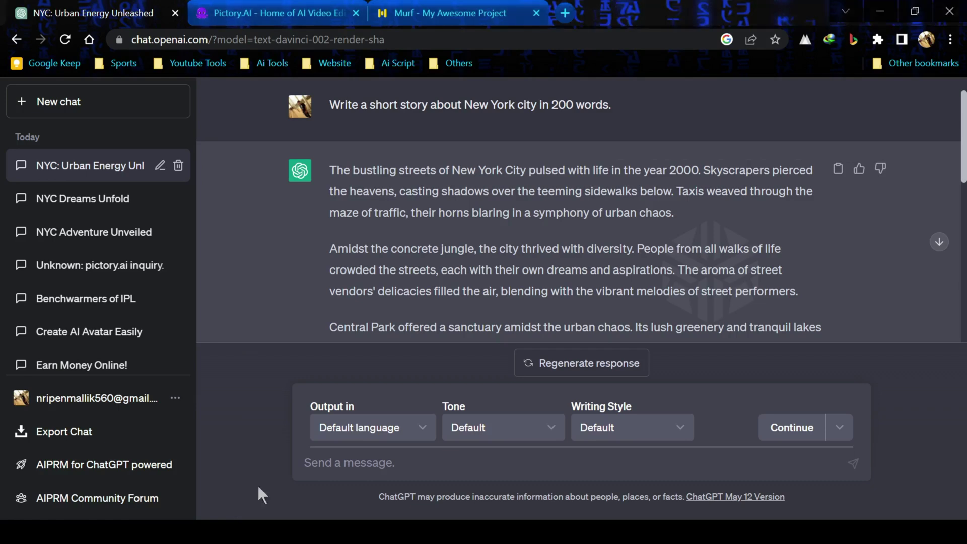
click(488, 7)
click(313, 164)
key(ctrl+v)
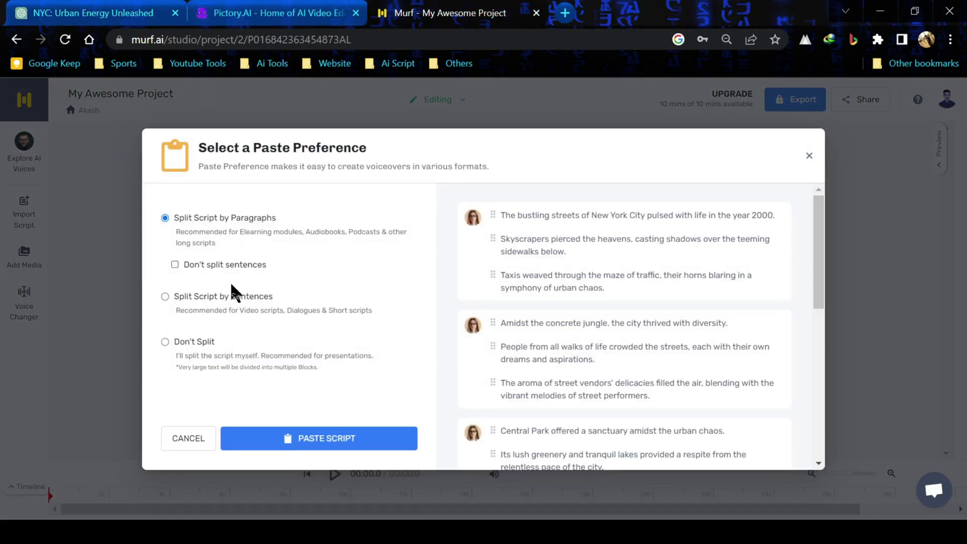
click(231, 291)
click(302, 436)
Keep Charlotte as the narrator voice and export the voice-over as a Voice Only MP3.
scroll(182, 288, up, 10)
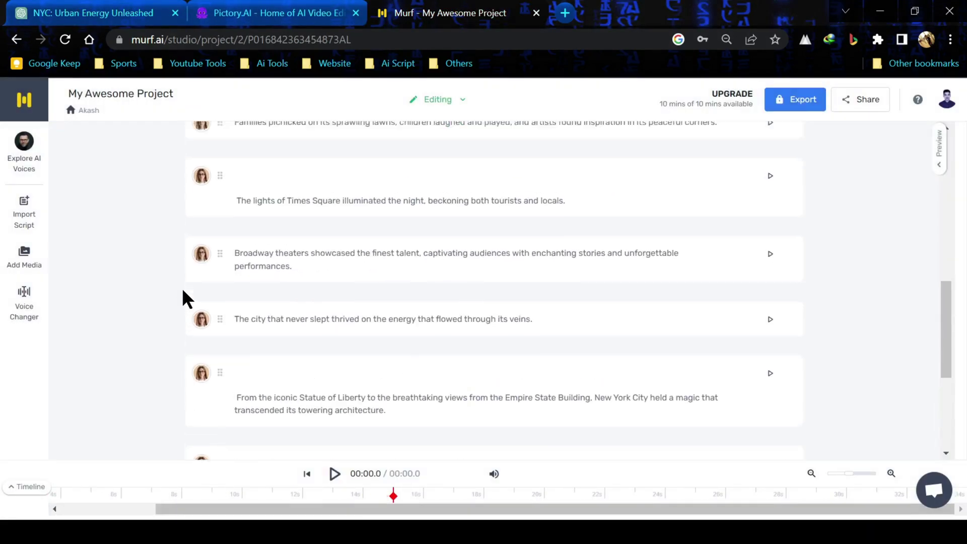
click(201, 160)
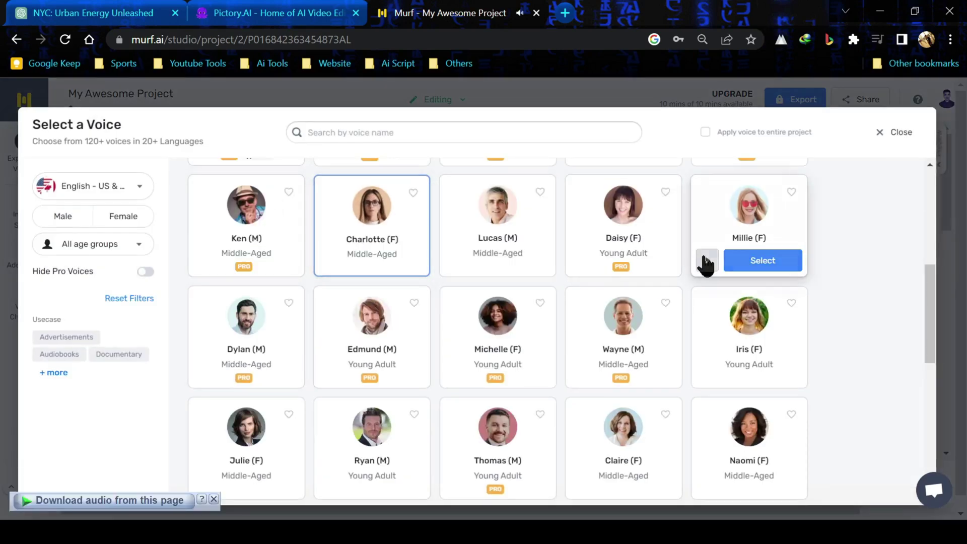
key(Escape)
click(811, 102)
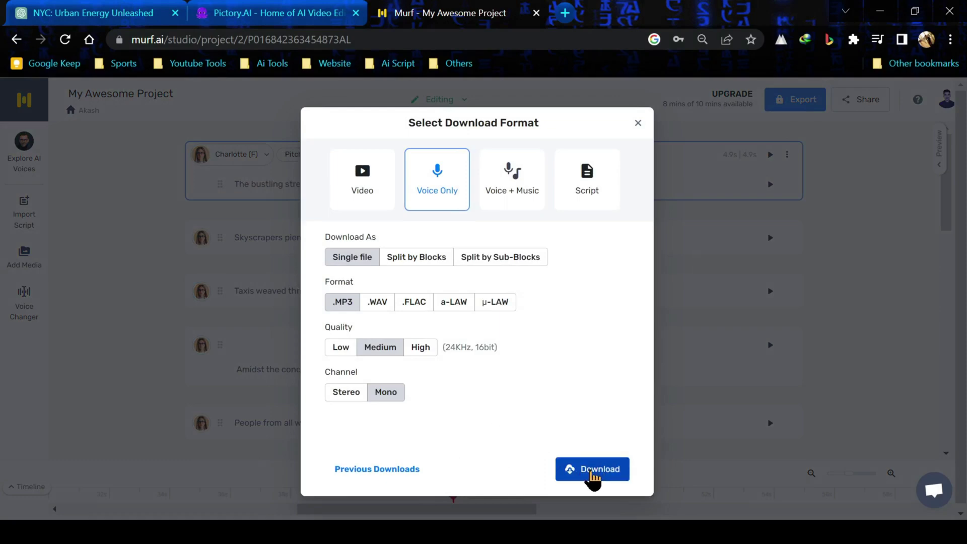
Back in Pictory, upload the downloaded Murf MP3 and auto-sync it to the entire video.
click(638, 123)
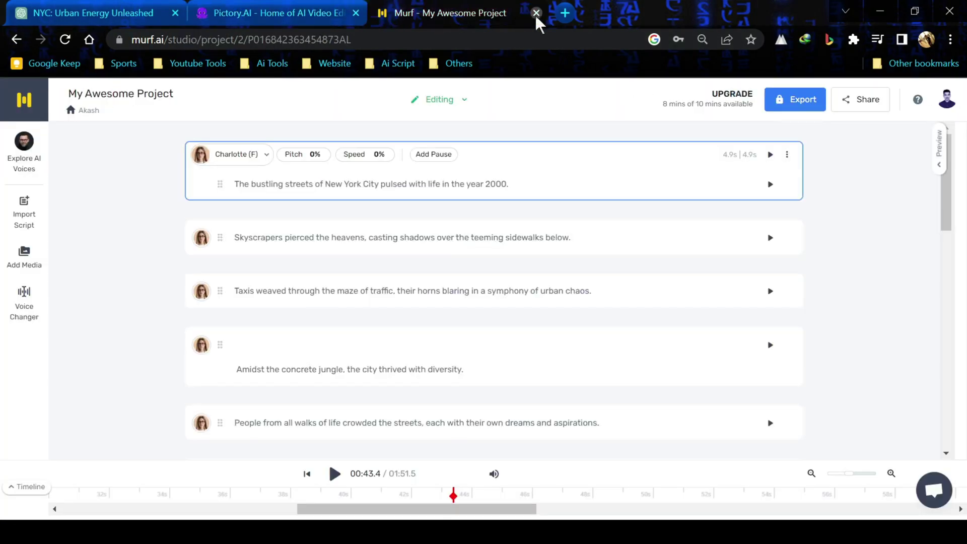
click(536, 13)
click(188, 395)
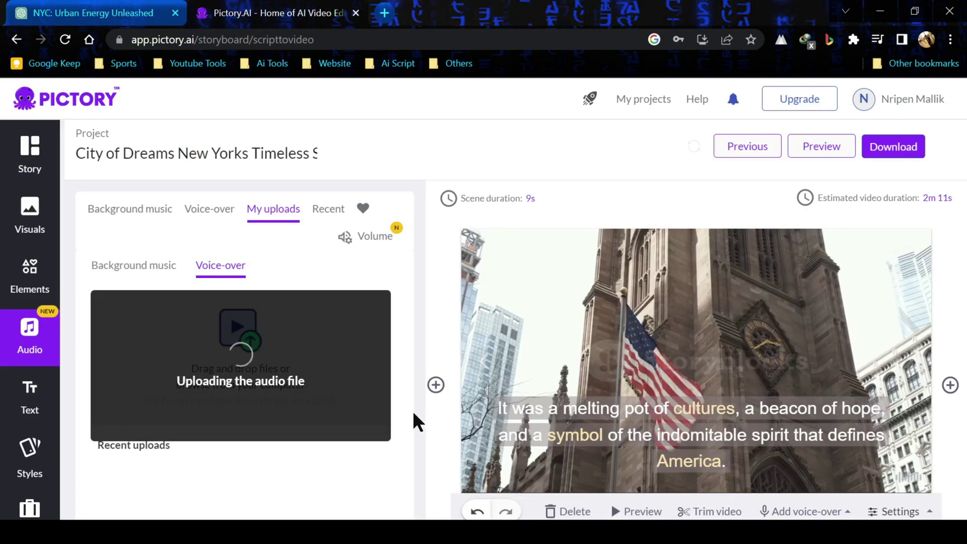
scroll(320, 393, down, 3)
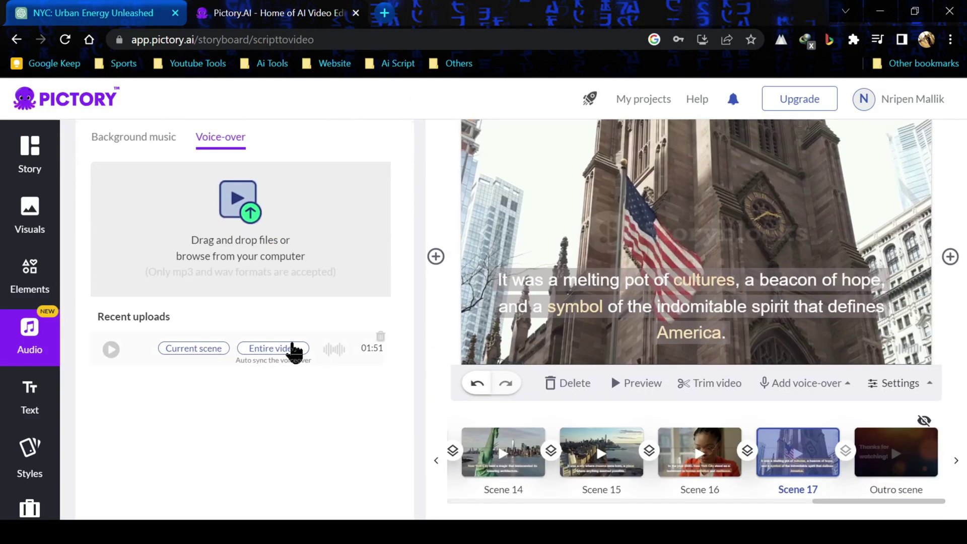
click(274, 352)
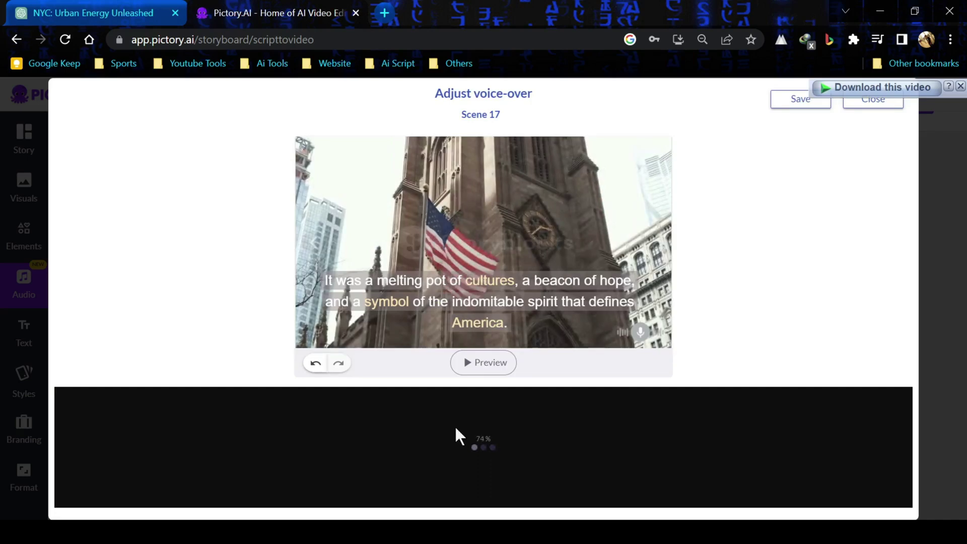
Check the voice-over alignment on Scene 8, then save and close the Adjust voice-over editor.
drag(856, 505, 538, 512)
click(339, 483)
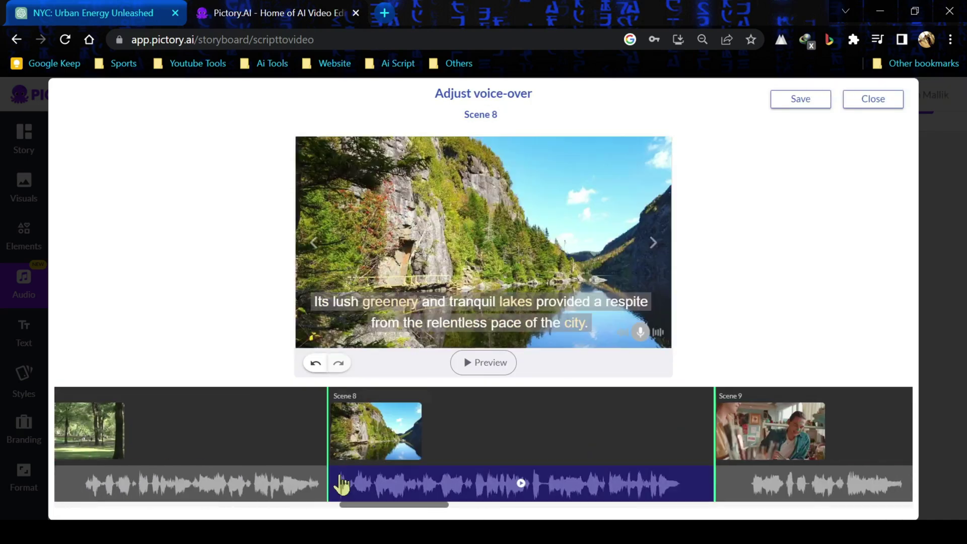
drag(360, 505, 585, 444)
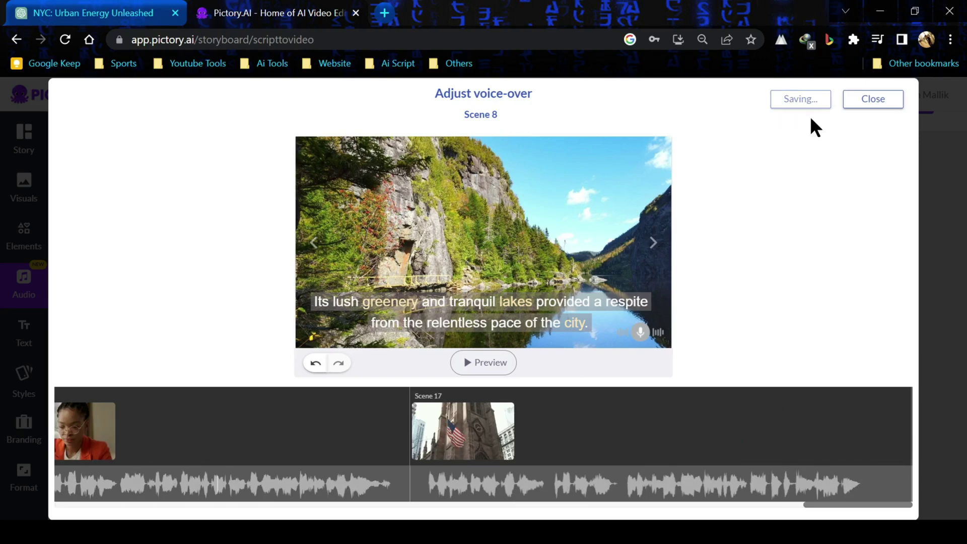
click(863, 103)
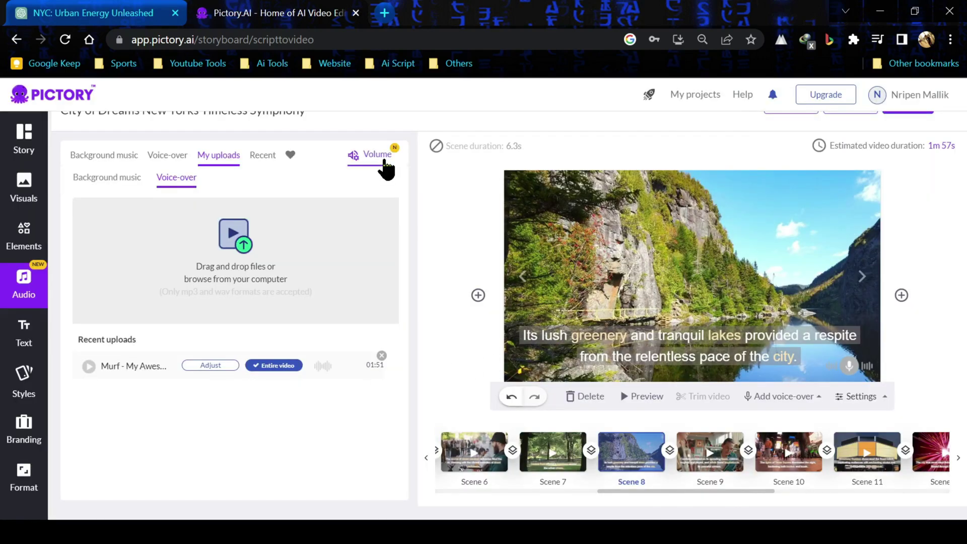
Raise the voice-over volume to 61% in Audio > Volume.
click(384, 161)
drag(310, 259, 328, 259)
scroll(642, 140, up, 1)
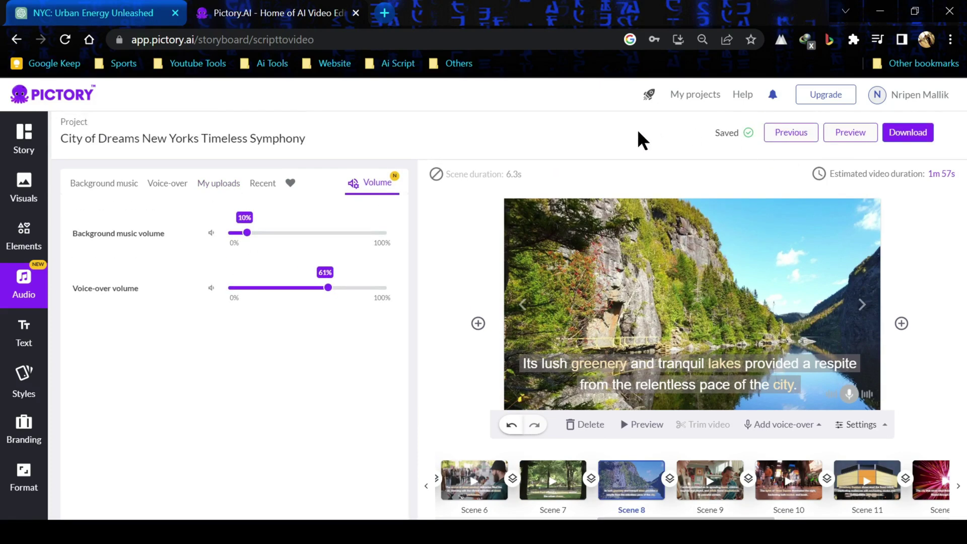
Render the project as a video file for download.
click(907, 137)
mouse_move(902, 145)
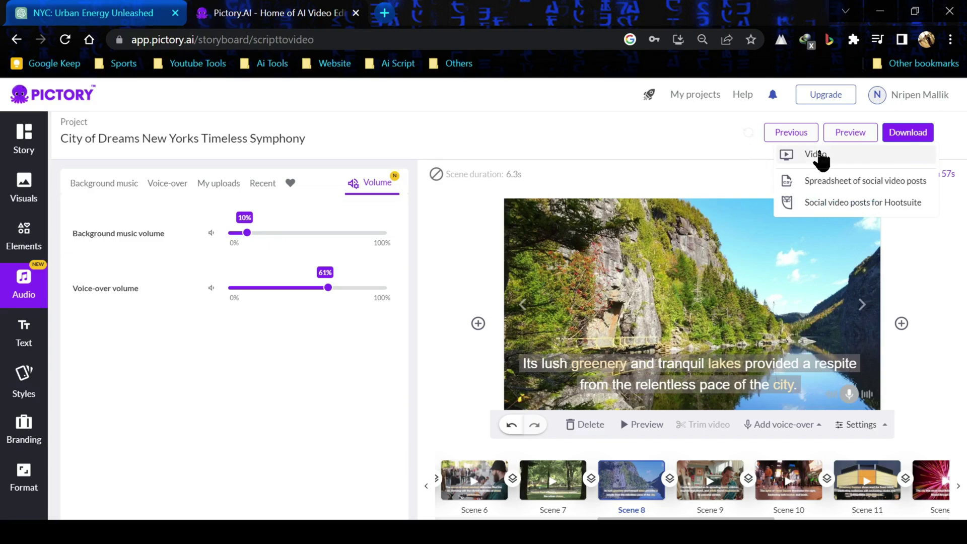
click(816, 155)
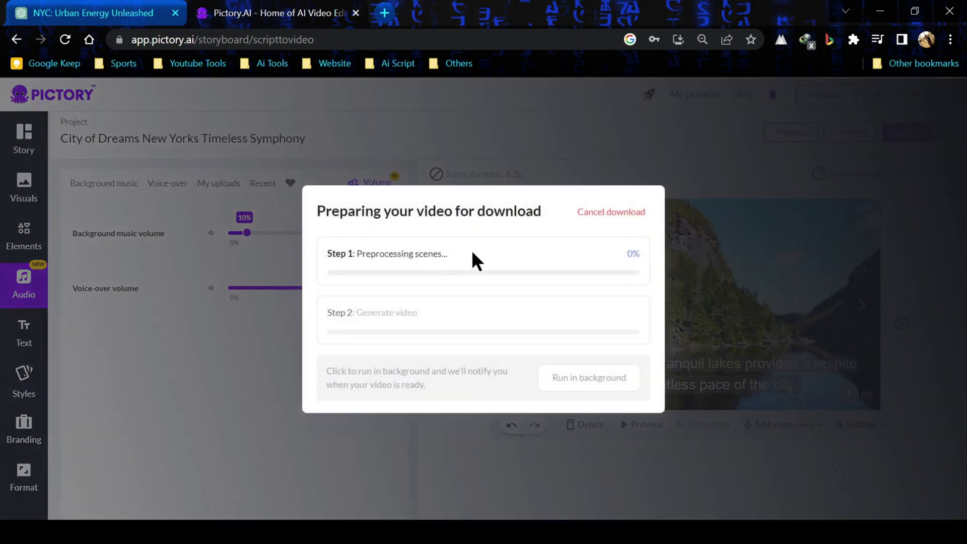